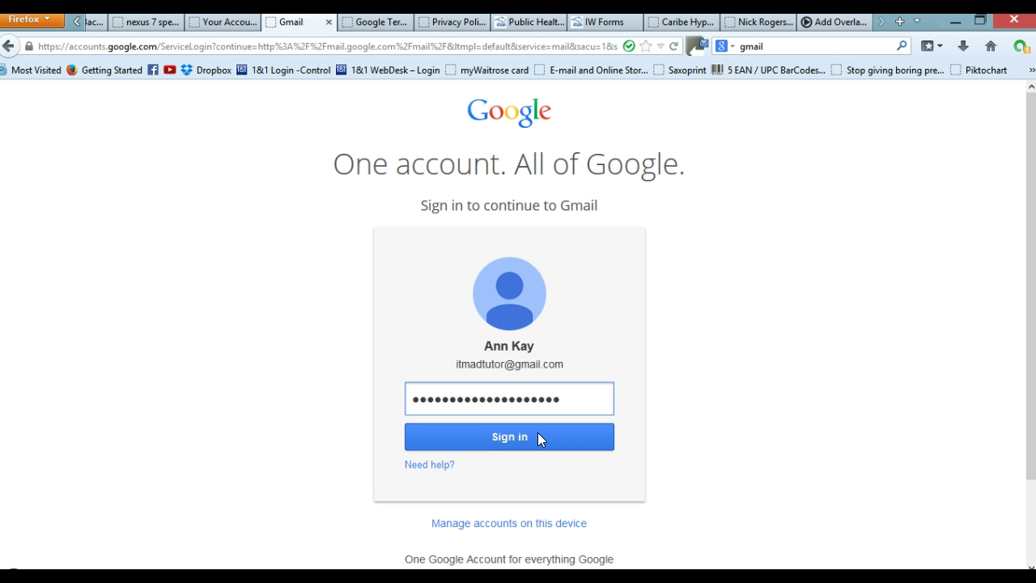
- Sign in to the Gmail account with the password already filled in
left_click(538, 435)
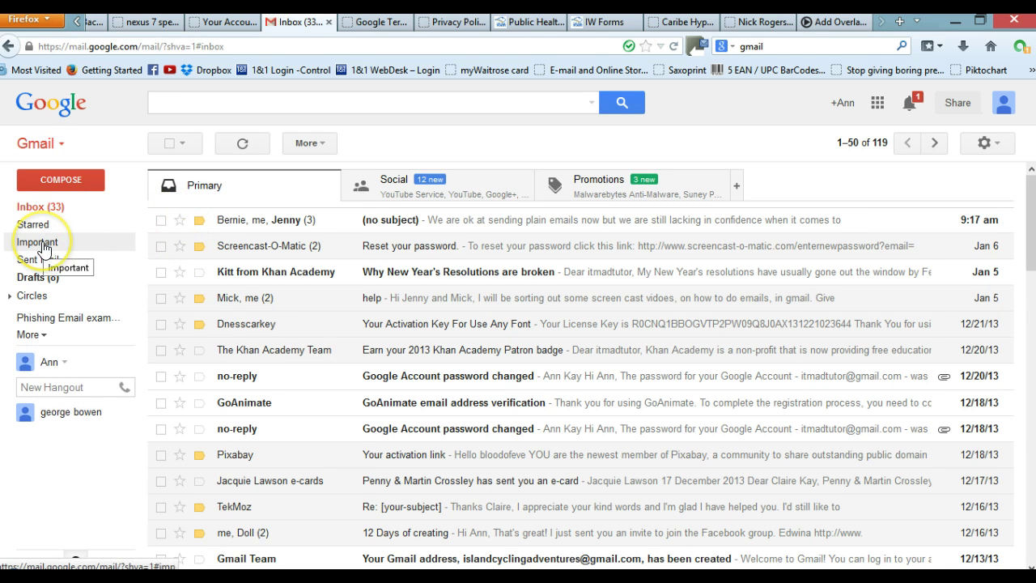
- View the Sent Mail and Drafts folders and expand the Circles group
left_click(45, 262)
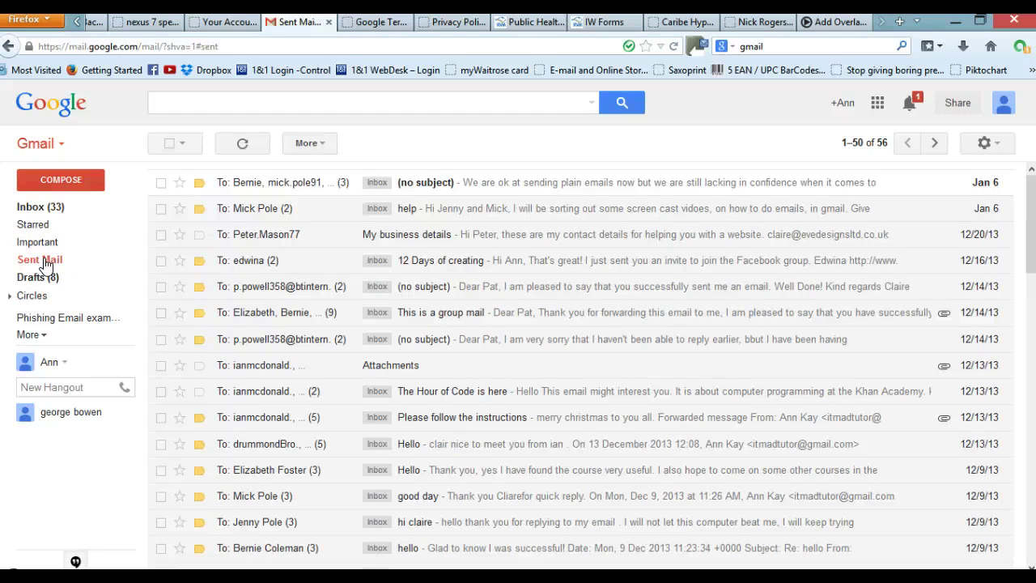
left_click(34, 279)
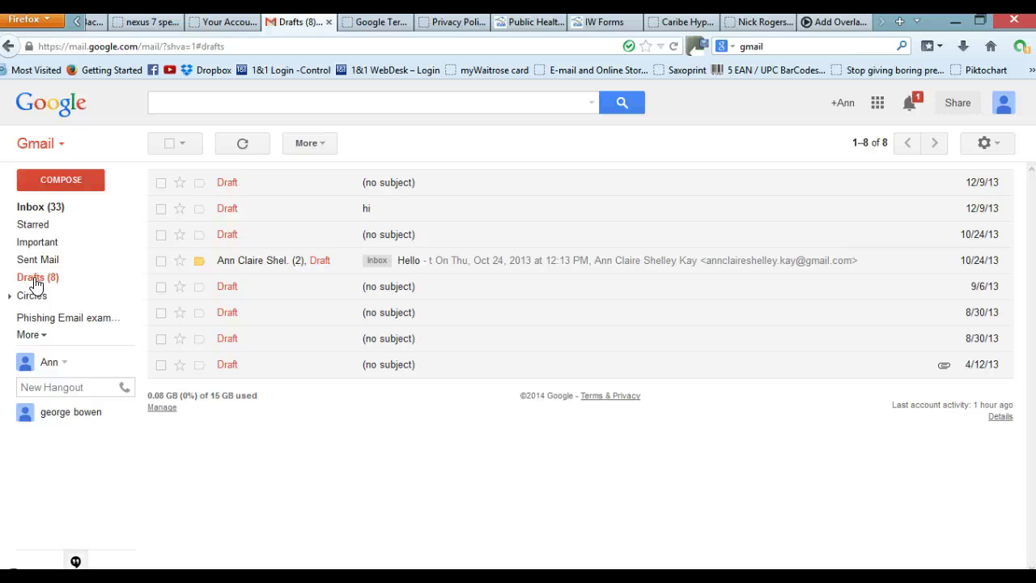
left_click(9, 297)
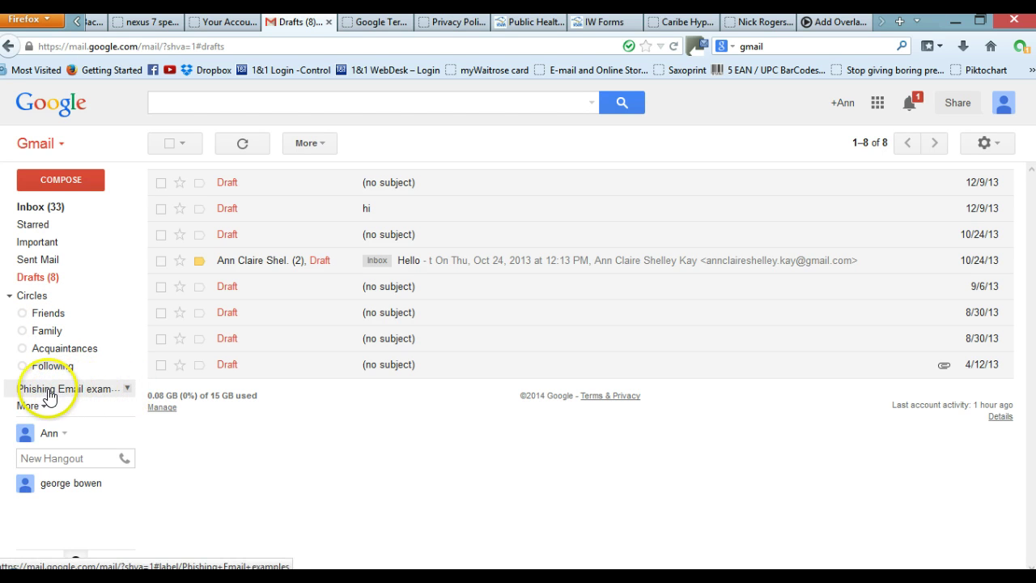
- Look at the options of the Phishing Email examples label and view the messages filed under it
left_click(127, 389)
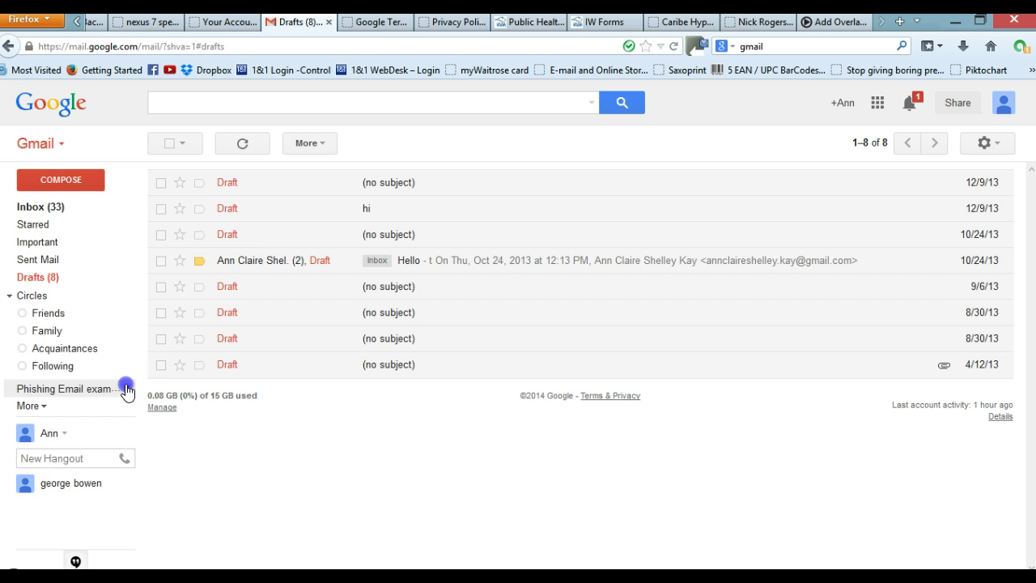
left_click(126, 389)
left_click(126, 388)
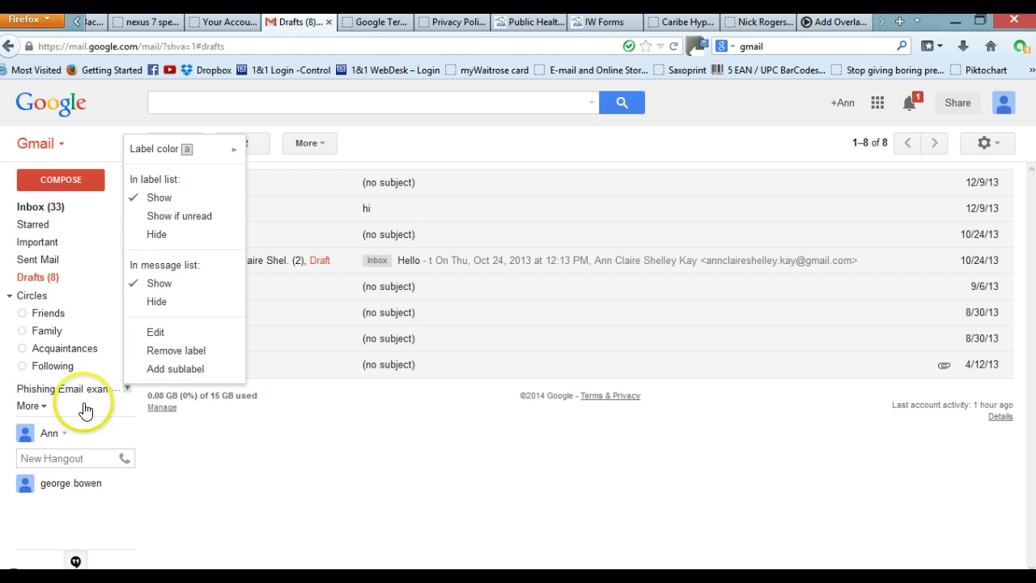
left_click(127, 390)
left_click(126, 389)
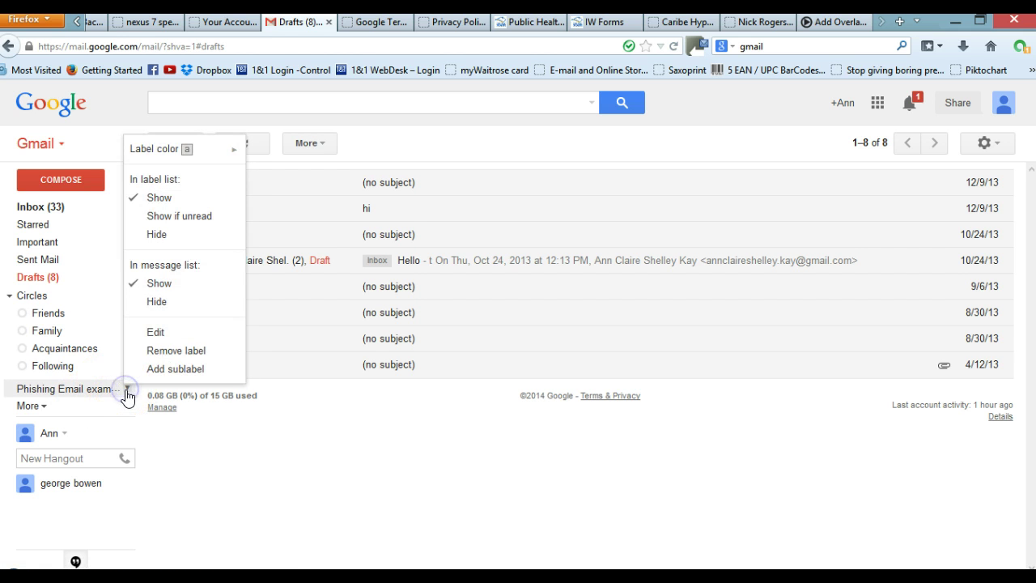
left_click(99, 390)
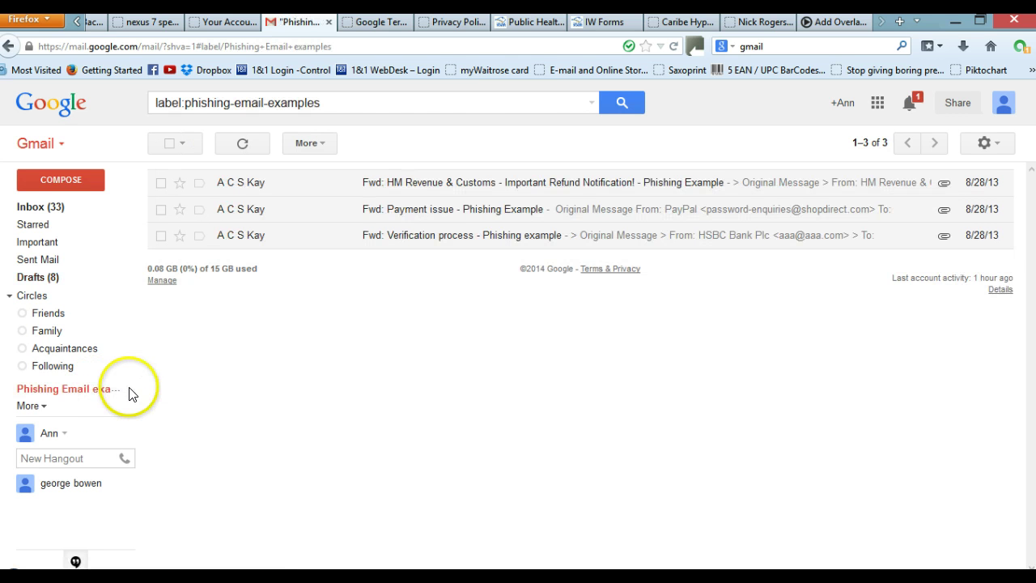
left_click(450, 252)
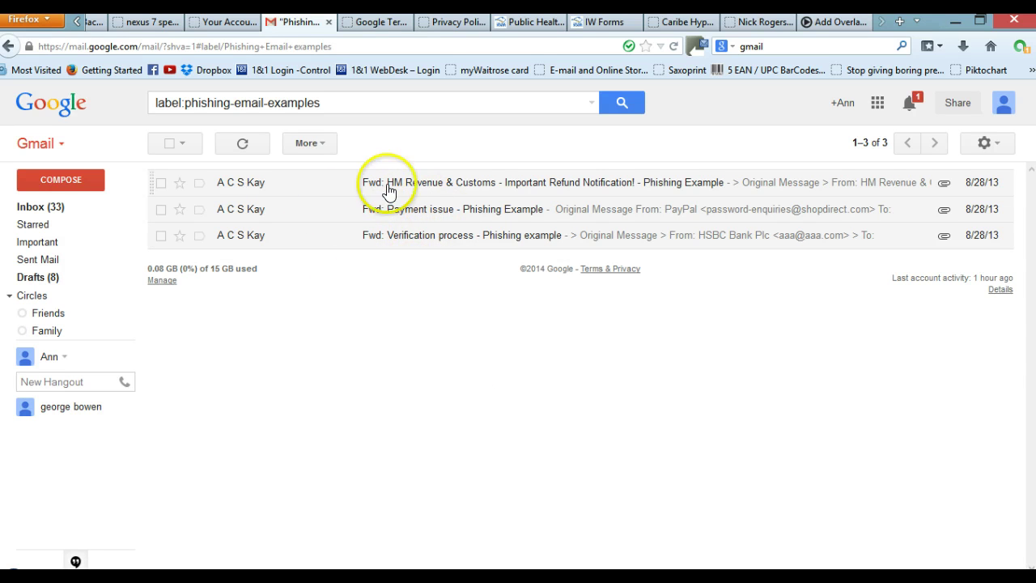
- Reveal the additional mail folders and view the Spam folder
mouse_move(63, 335)
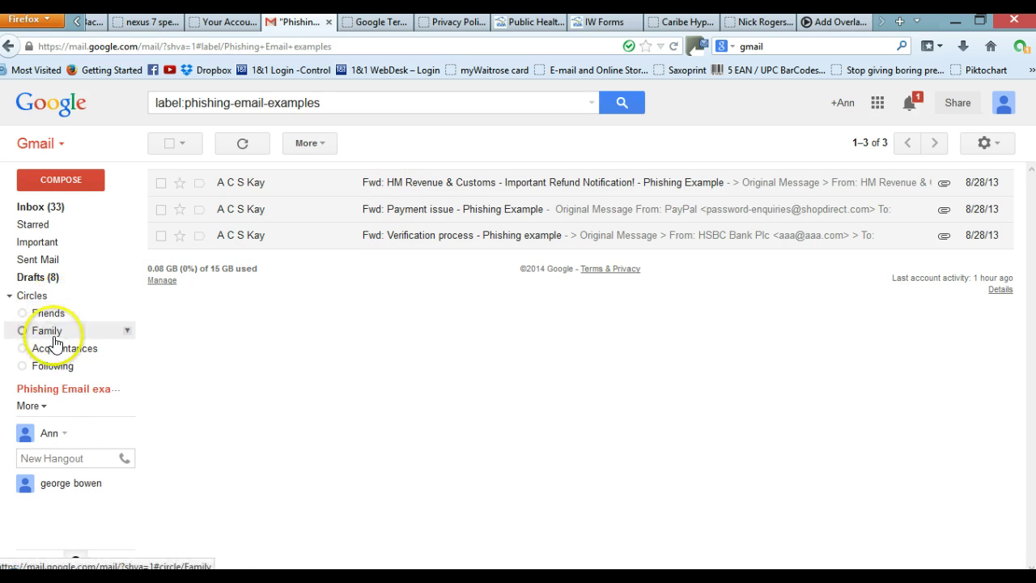
left_click(27, 408)
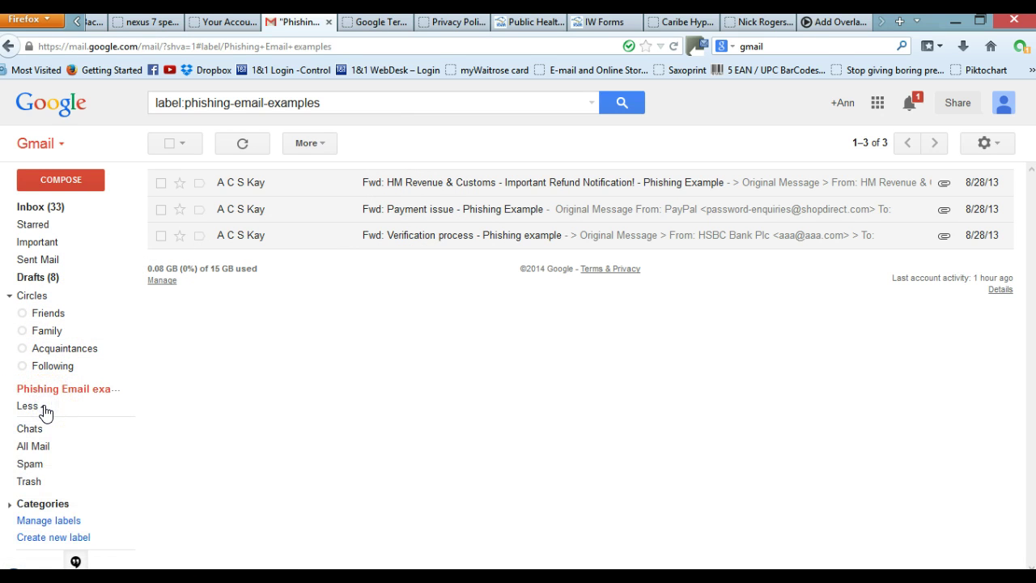
left_click(30, 466)
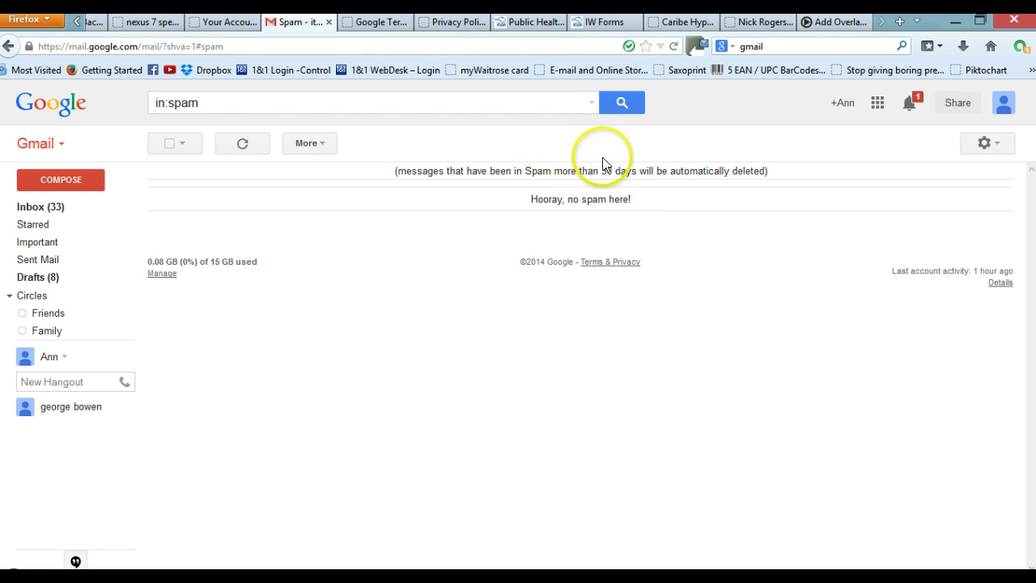
- Permanently delete all the "Google Account password changed" messages in the Trash folder
mouse_move(48, 311)
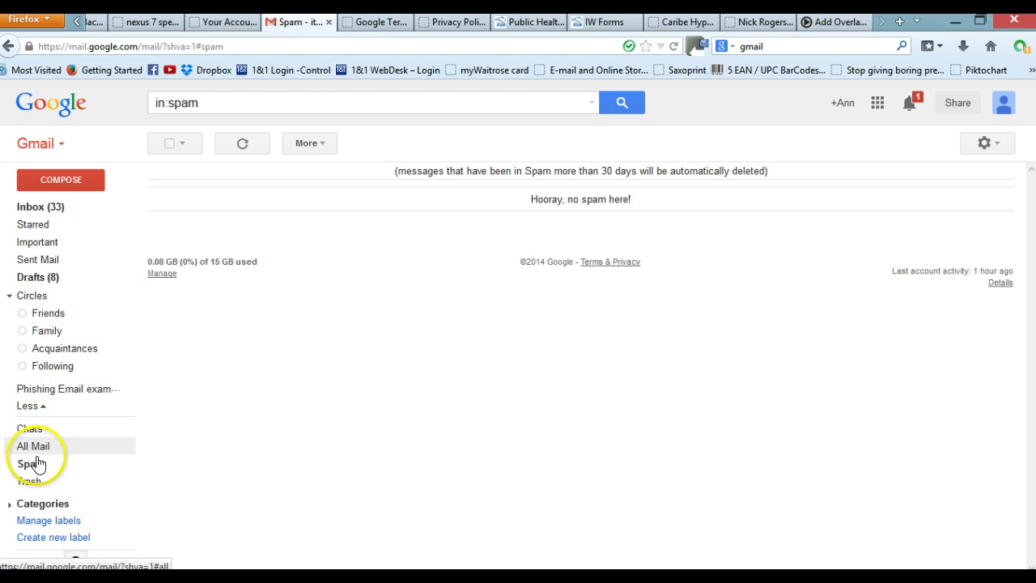
left_click(28, 483)
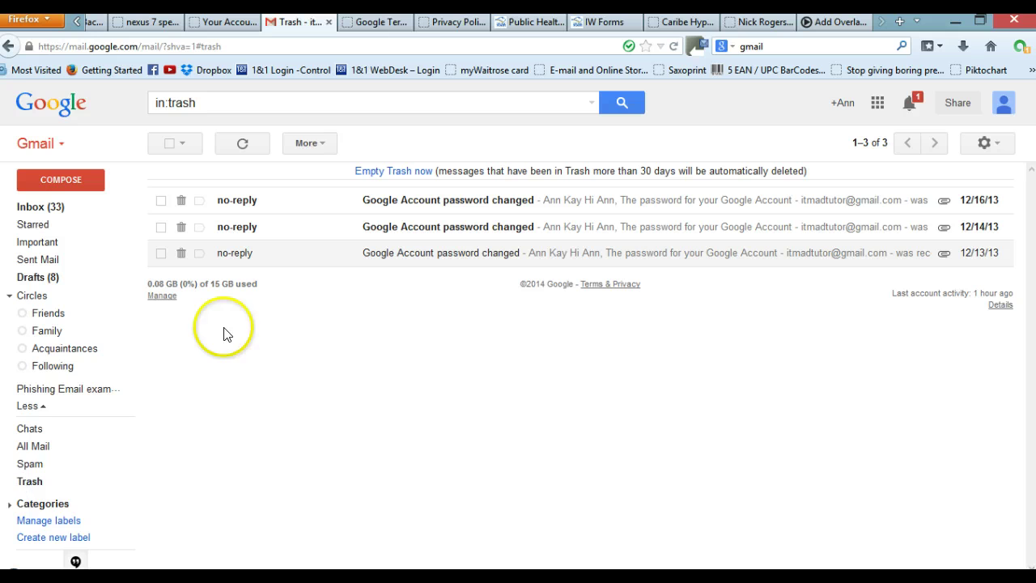
left_click(161, 200)
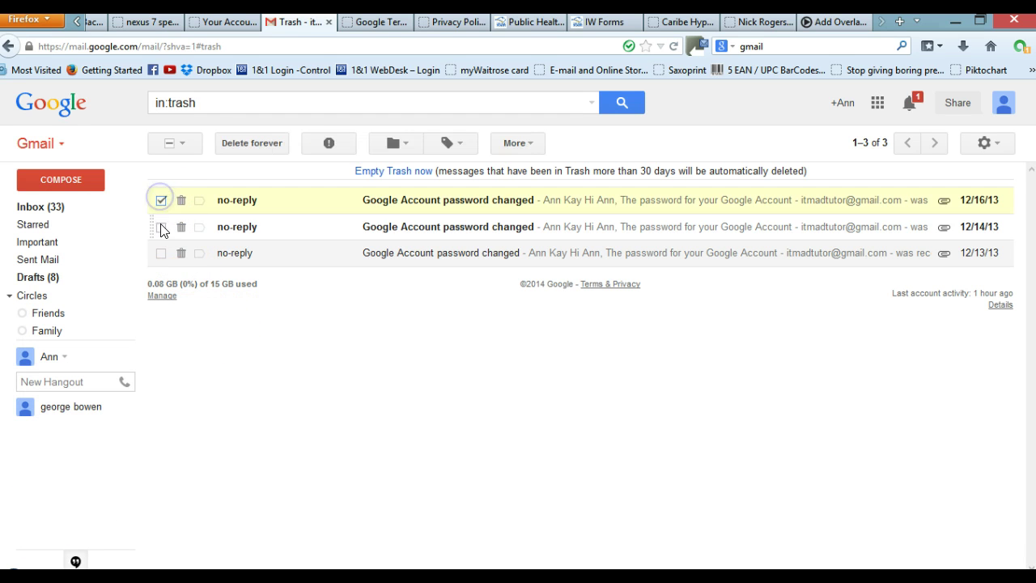
left_click(161, 228)
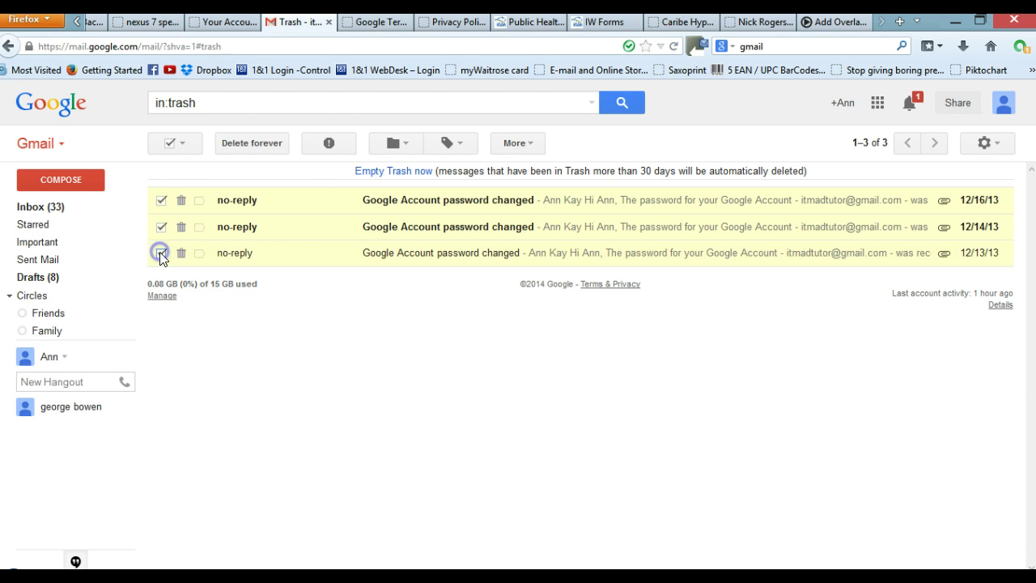
left_click(259, 146)
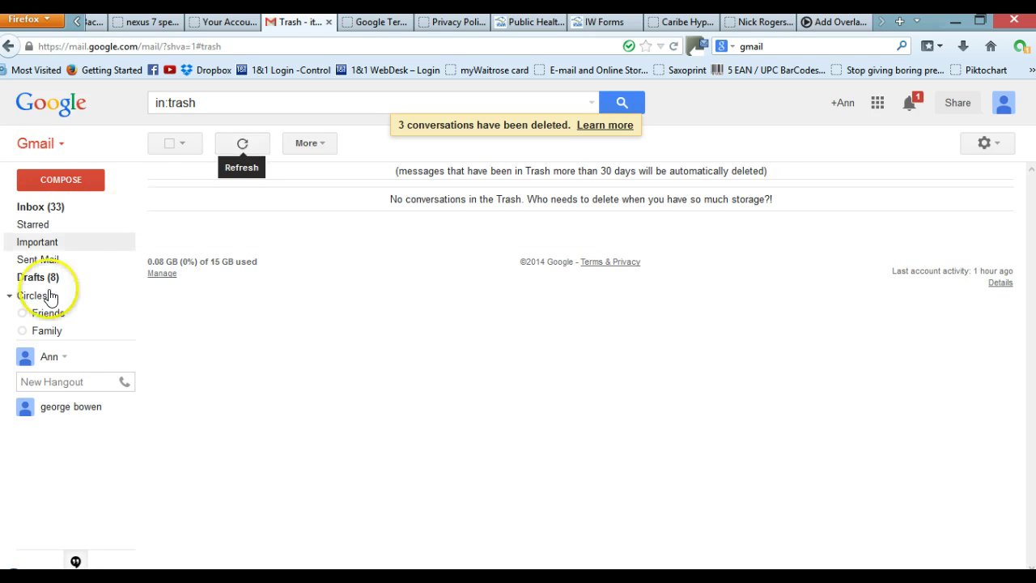
- Start a new email message and enlarge its compose window to full-screen view
mouse_move(11, 328)
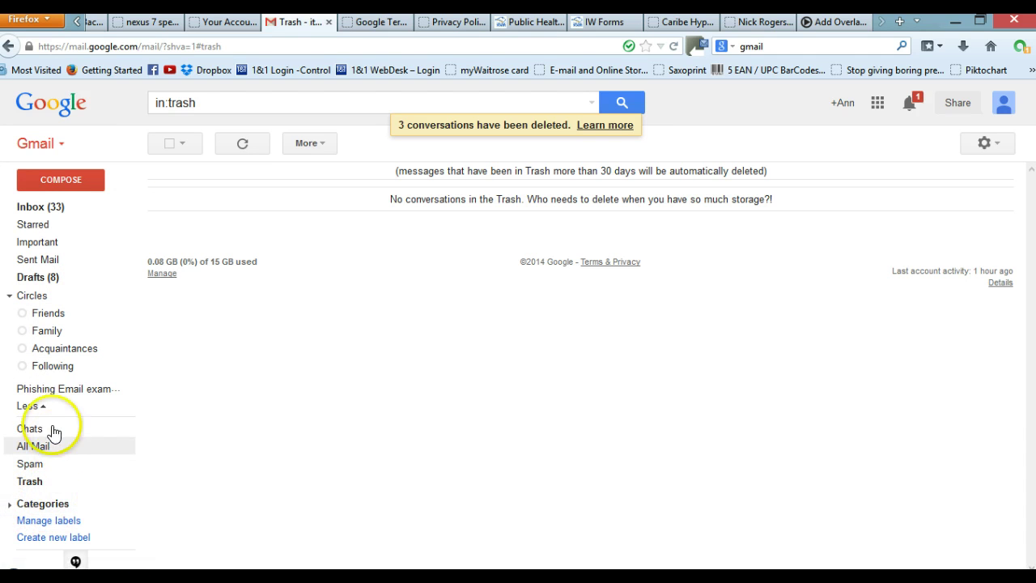
left_click(55, 181)
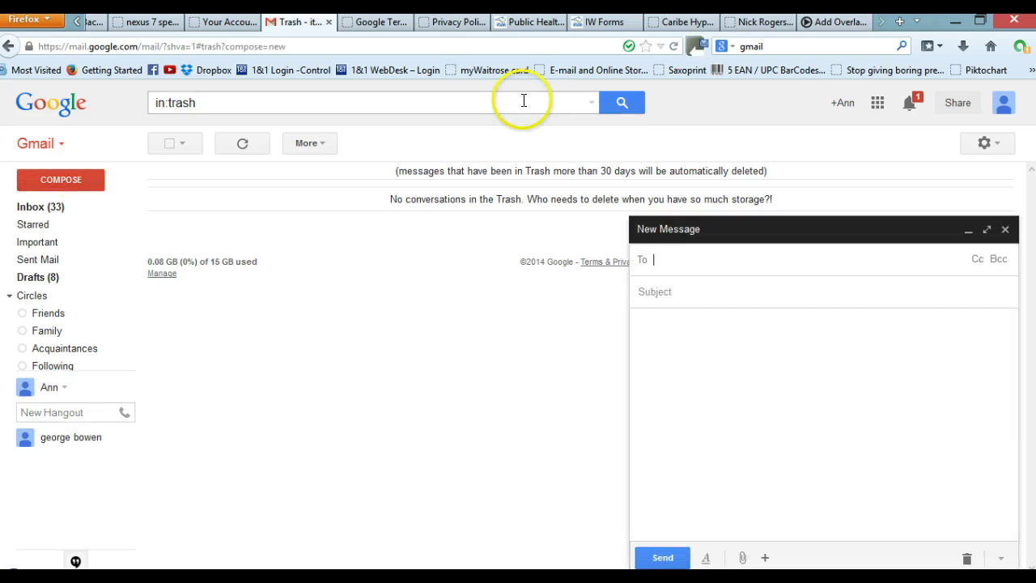
mouse_move(807, 228)
left_mouse_down()
mouse_move(711, 211)
mouse_move(796, 232)
mouse_move(776, 221)
mouse_move(761, 274)
mouse_move(769, 385)
mouse_move(830, 306)
mouse_move(797, 397)
mouse_move(820, 274)
left_mouse_up()
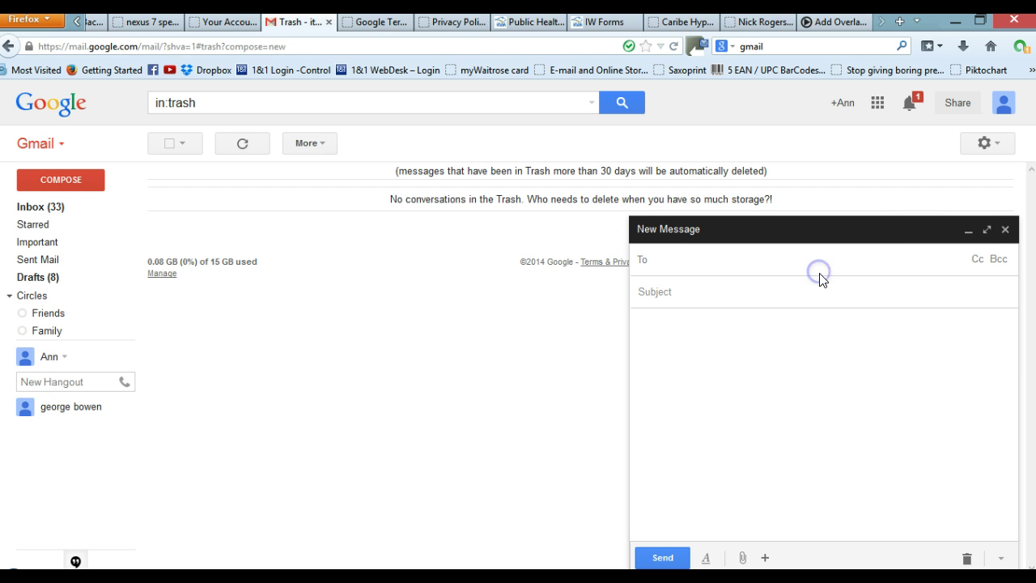
left_click(988, 234)
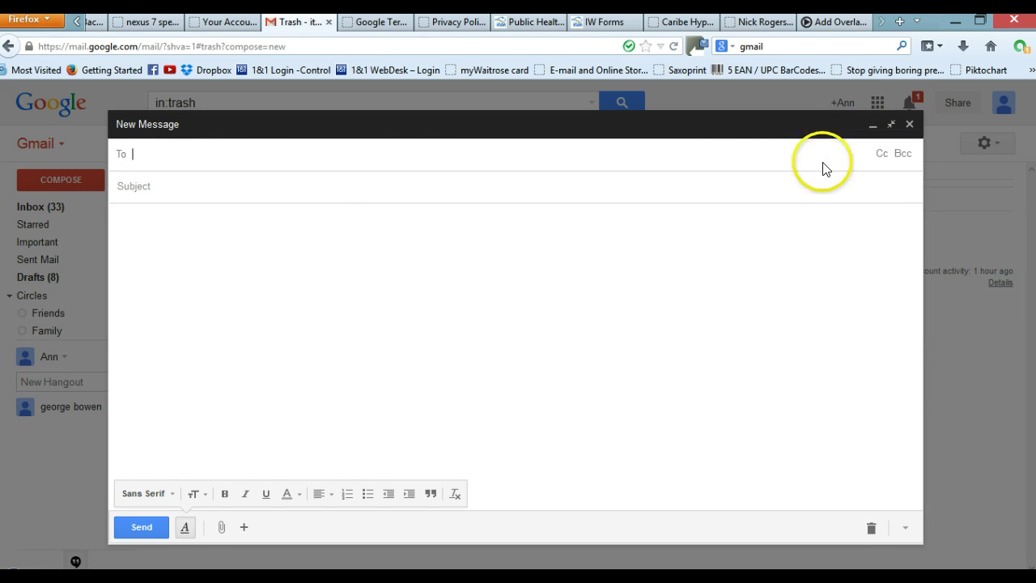
- Address the message to the suggested contact with the evedesignsltd business address and enter the subject "Happy New Year"
left_click(141, 152)
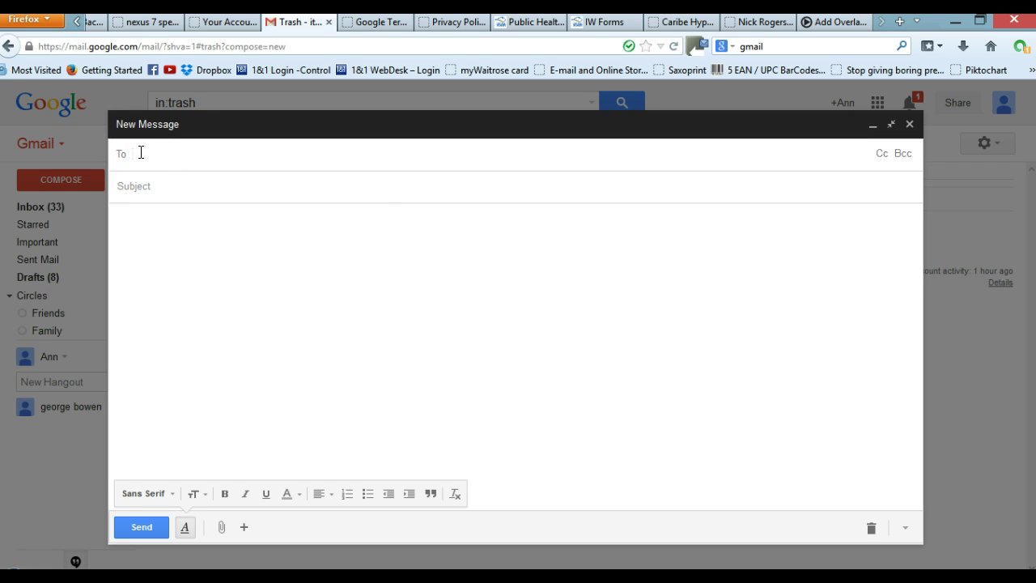
type("a")
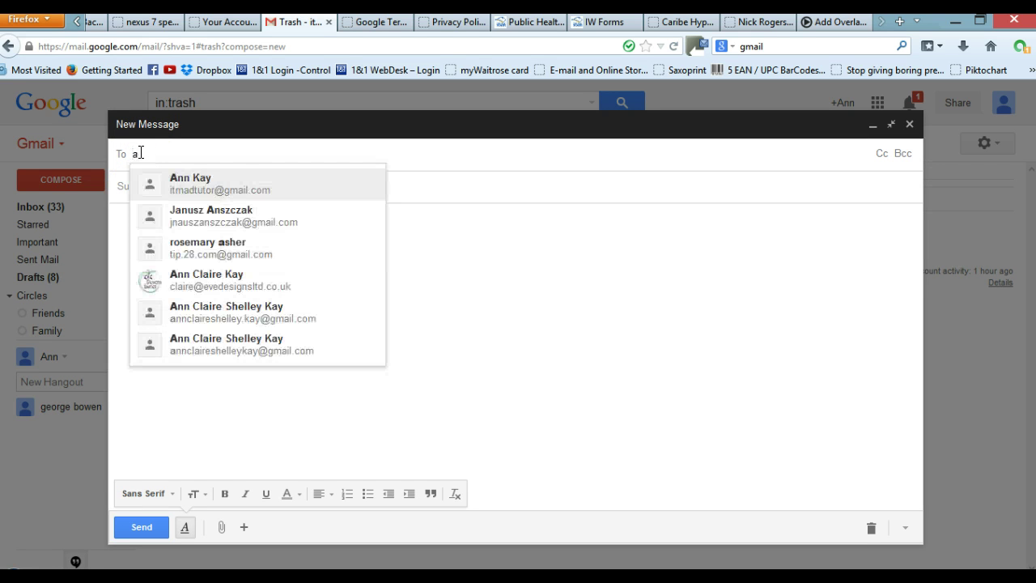
left_click(217, 278)
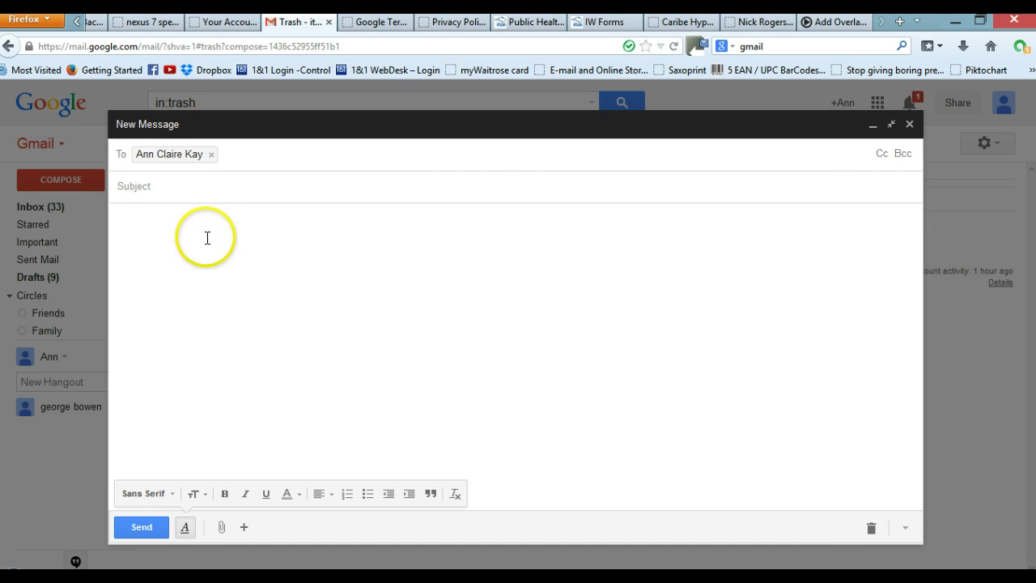
left_click(181, 187)
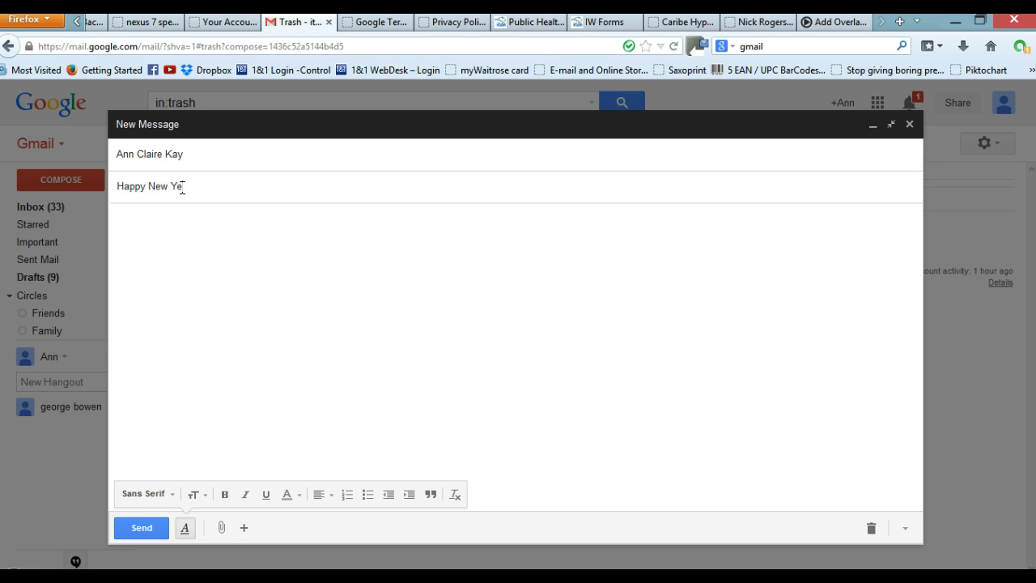
left_click(192, 236)
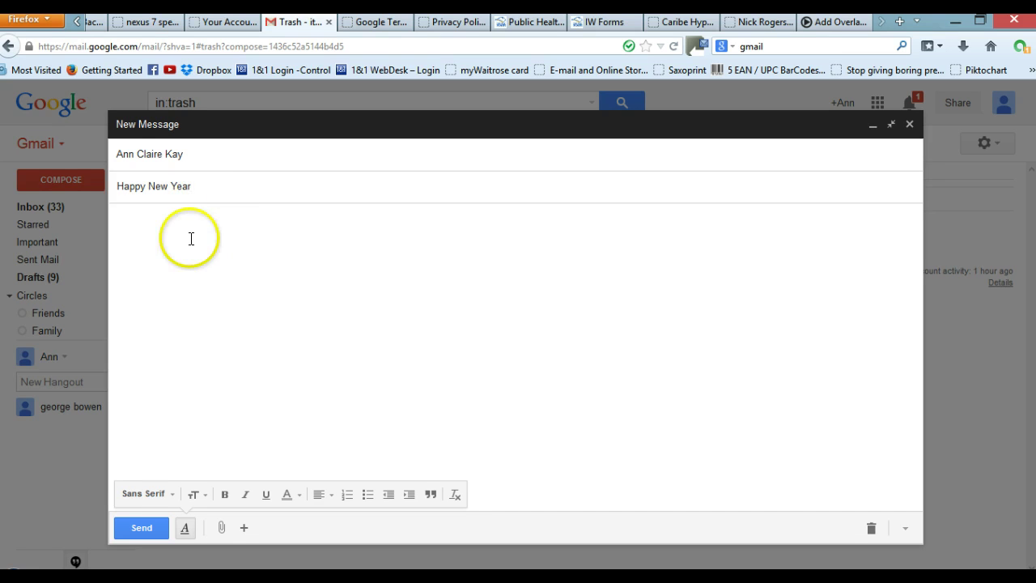
left_click(201, 189)
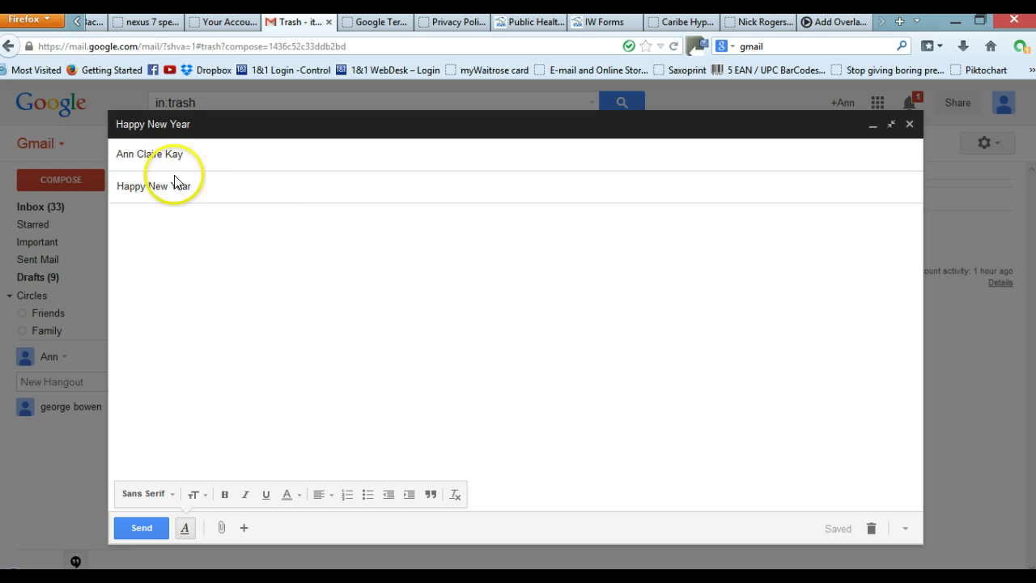
- Write a greeting with the recipient's first name and a comma, followed by the lines "Wishing you a Happy New Year" and "From yourself"
left_click(173, 219)
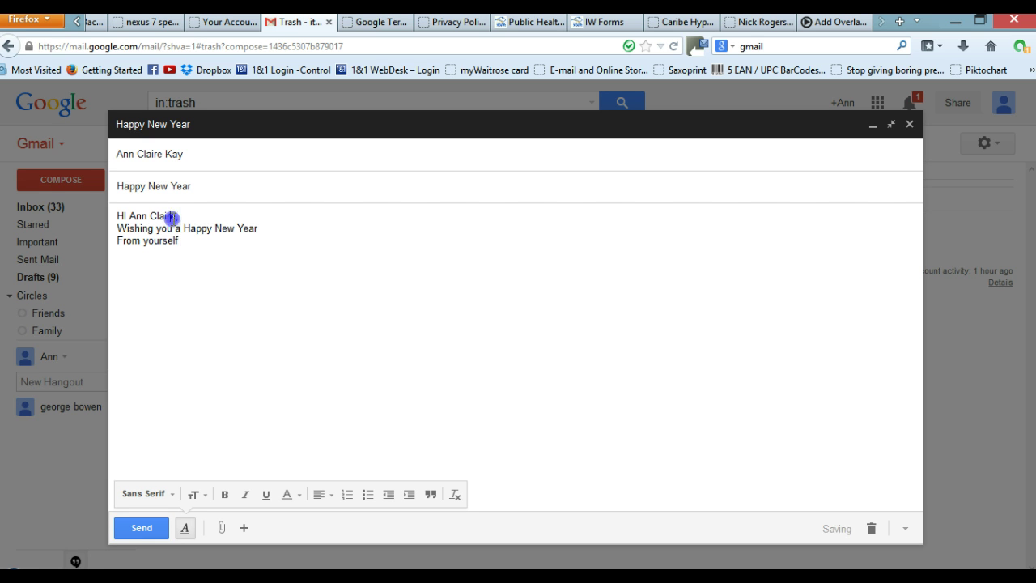
type(",")
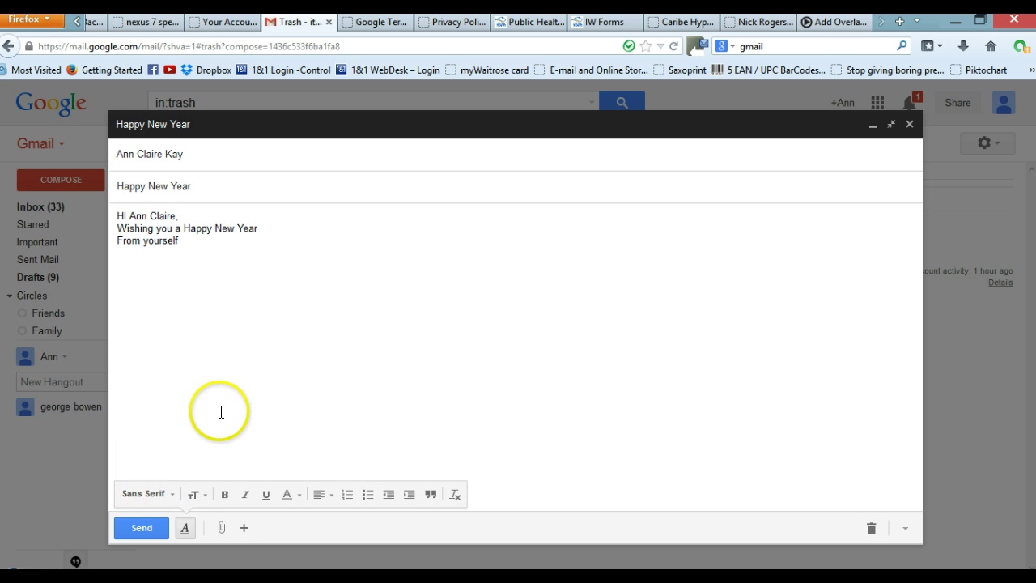
- Change the font of the entire message body to Comic Sans MS
left_click_drag(181, 241, 120, 217)
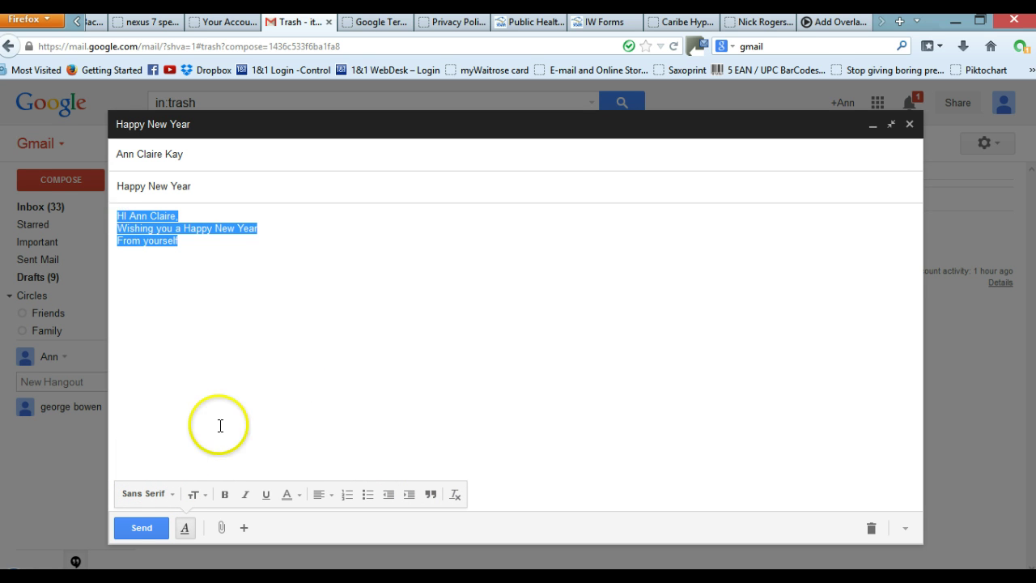
left_click(171, 494)
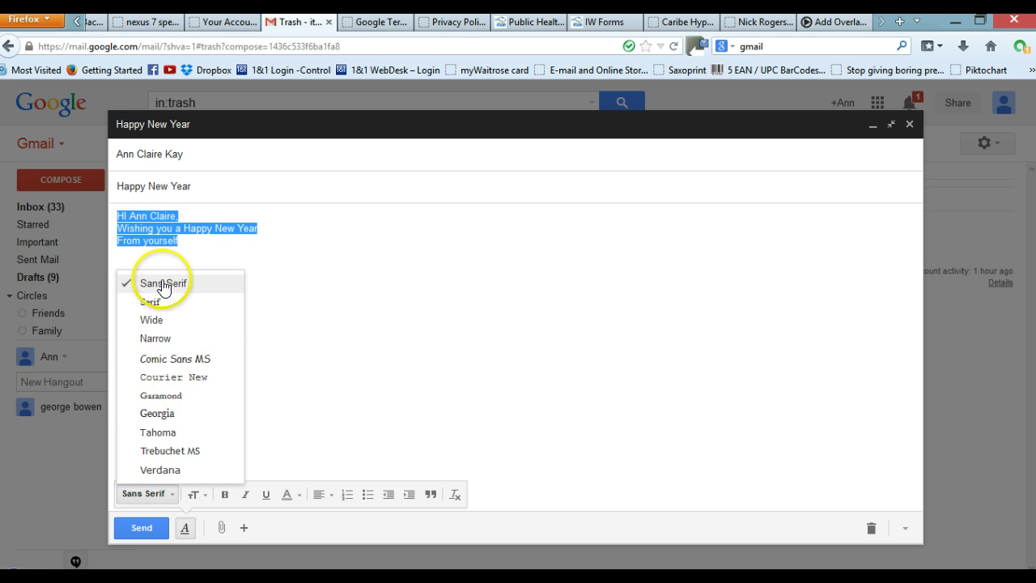
left_click(156, 360)
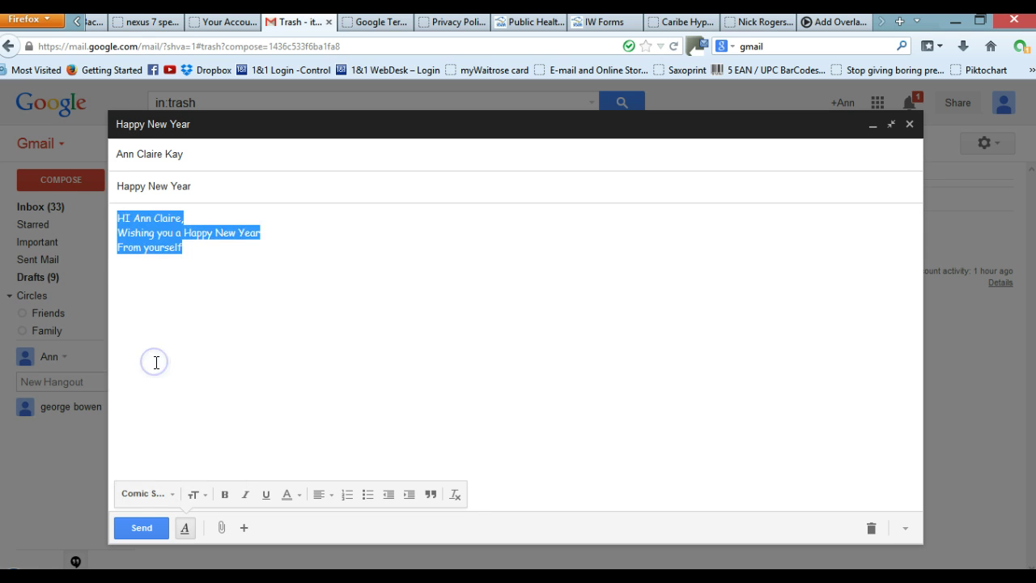
left_click(245, 282)
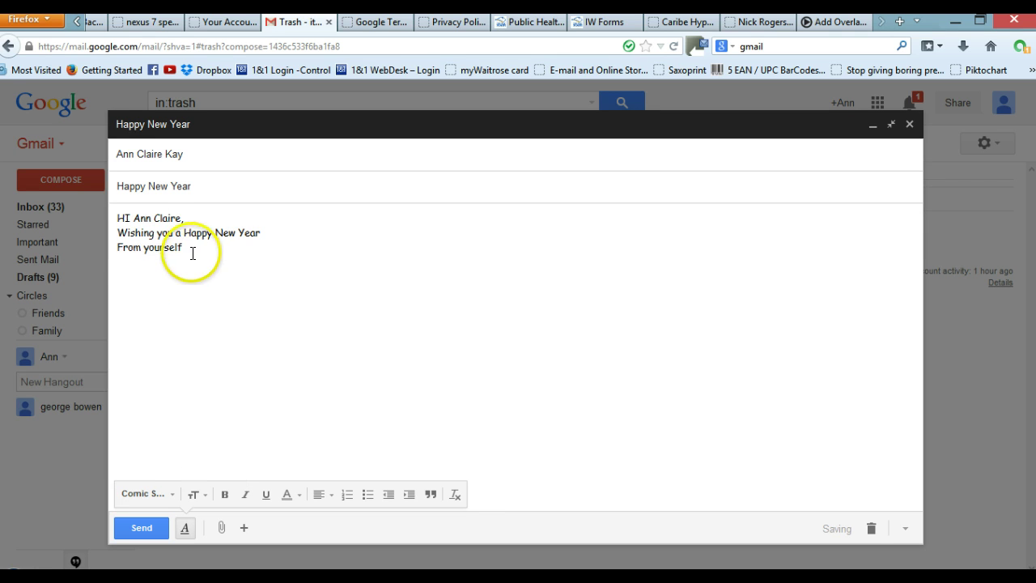
- Change the font of the entire message body to Sans Serif
left_click_drag(214, 247, 121, 219)
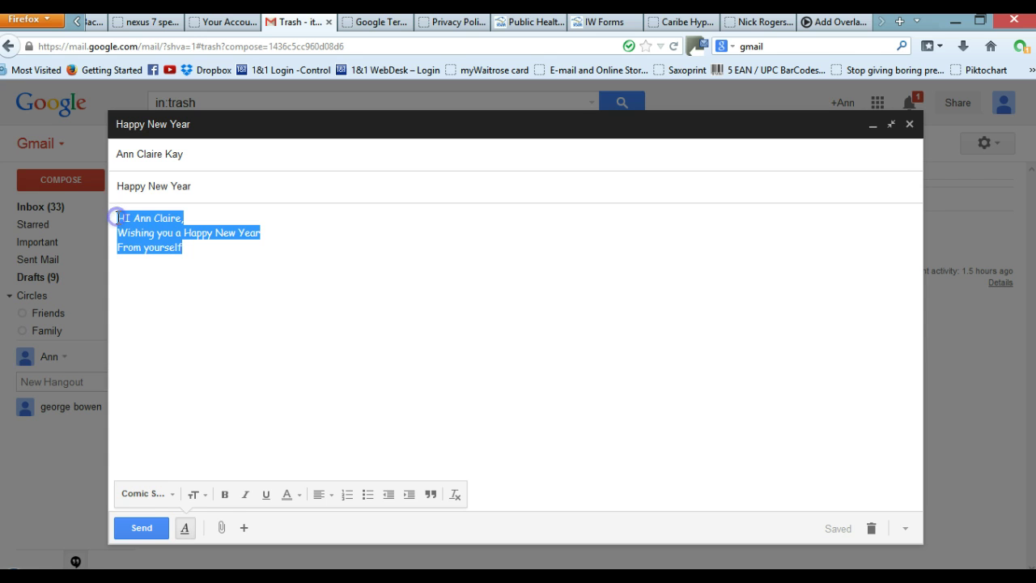
left_click(173, 494)
left_click(173, 494)
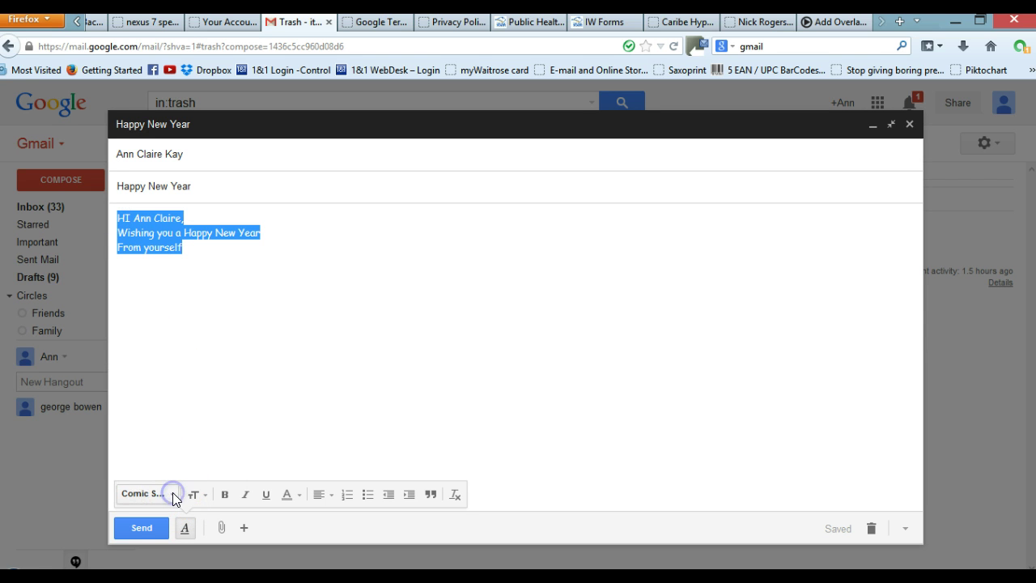
left_click(172, 494)
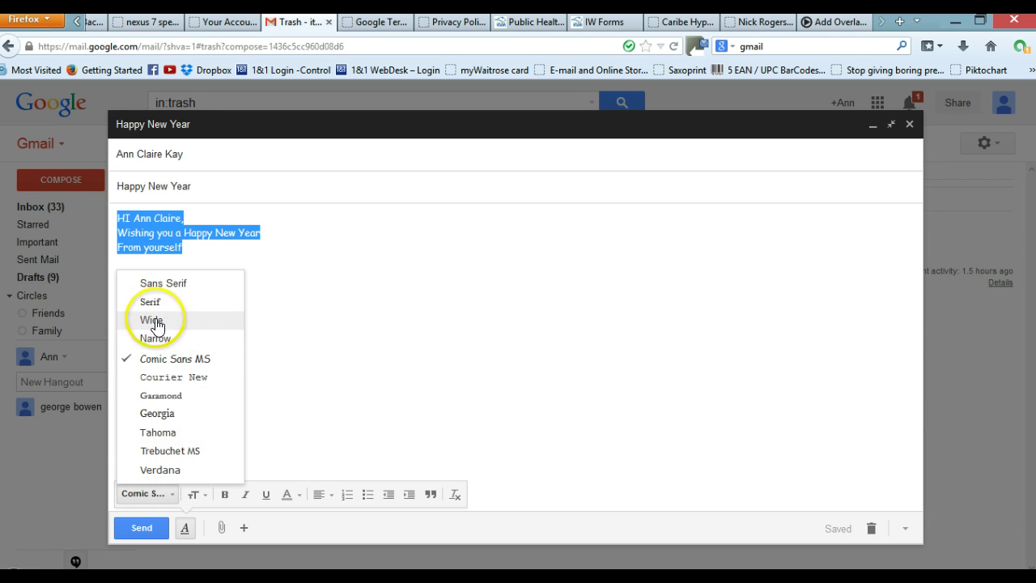
left_click(158, 283)
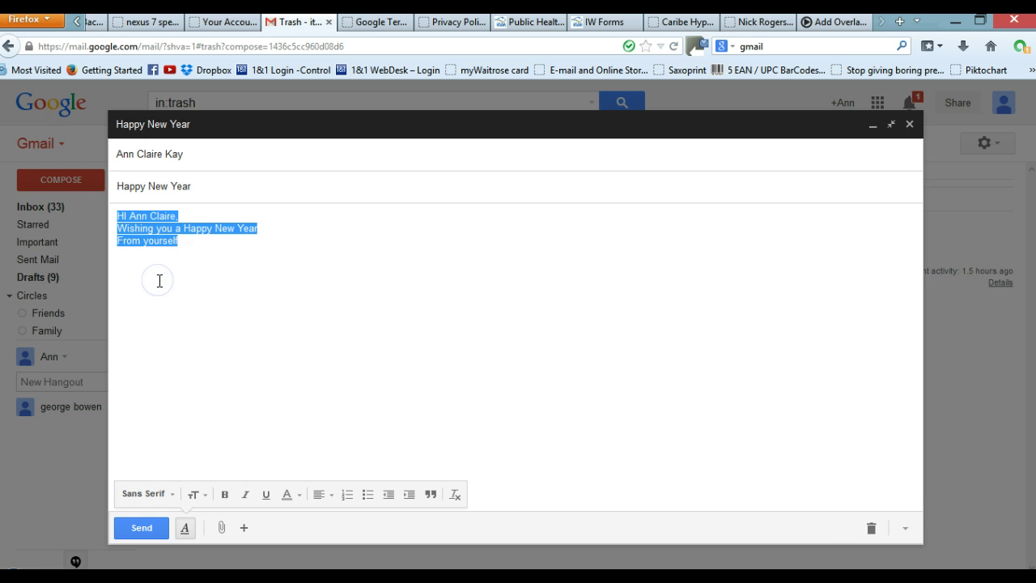
left_click(199, 494)
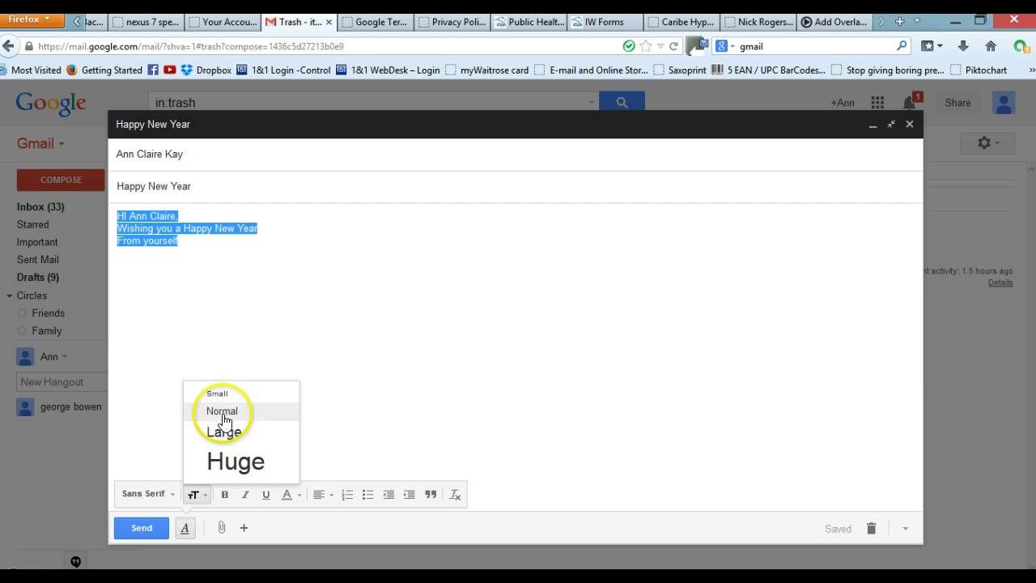
left_click(396, 413)
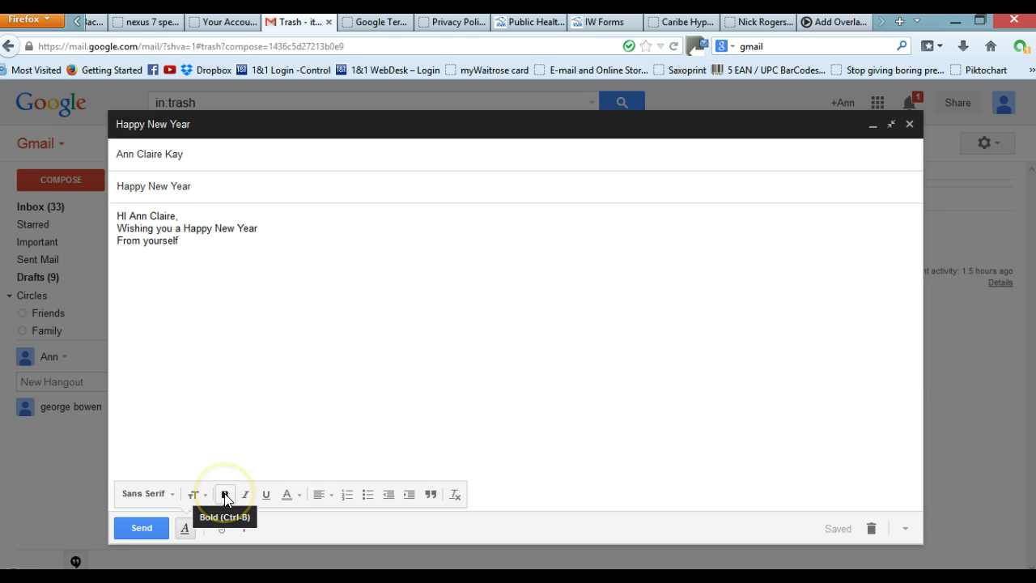
left_click(299, 496)
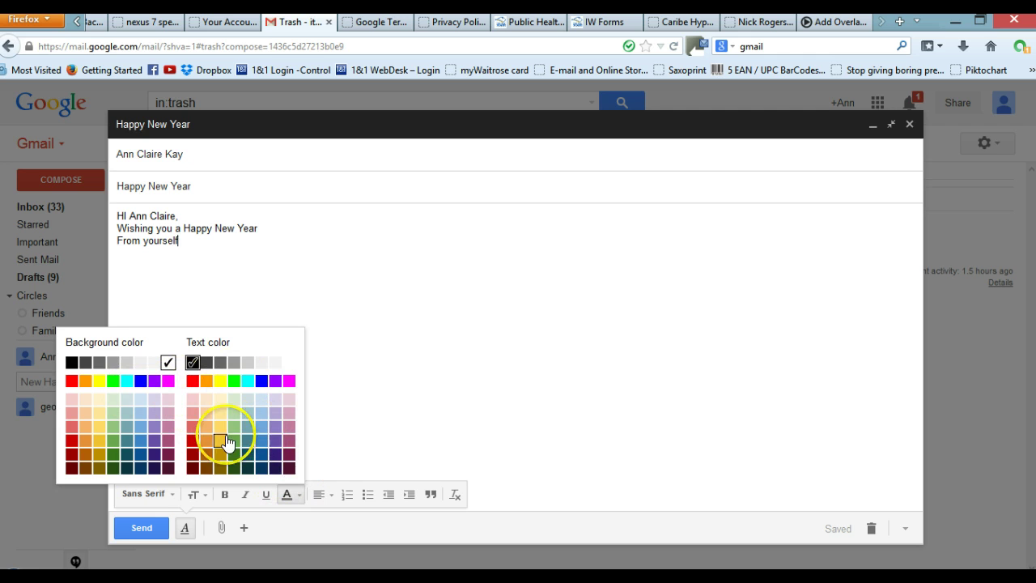
left_click(370, 429)
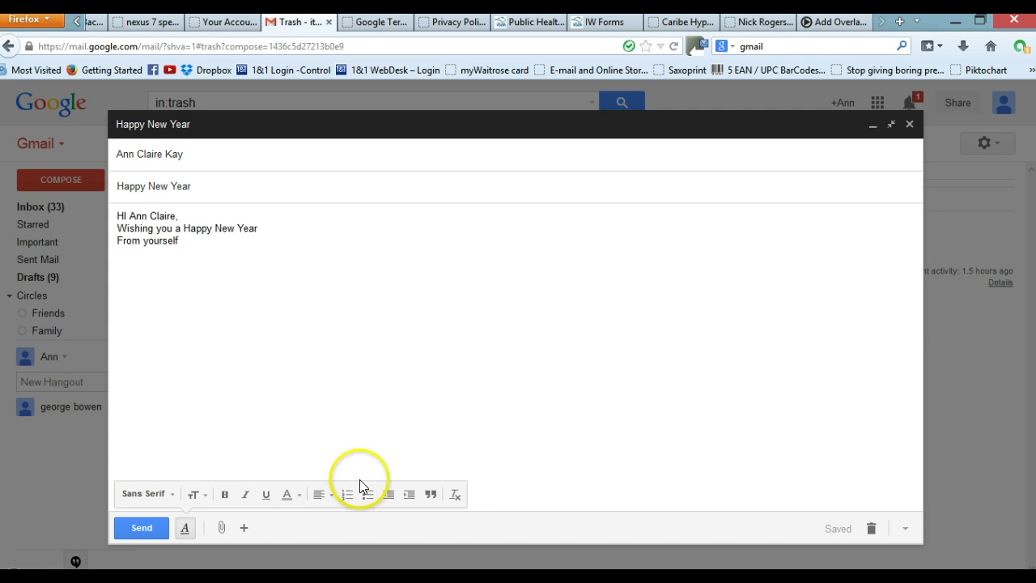
left_click(332, 494)
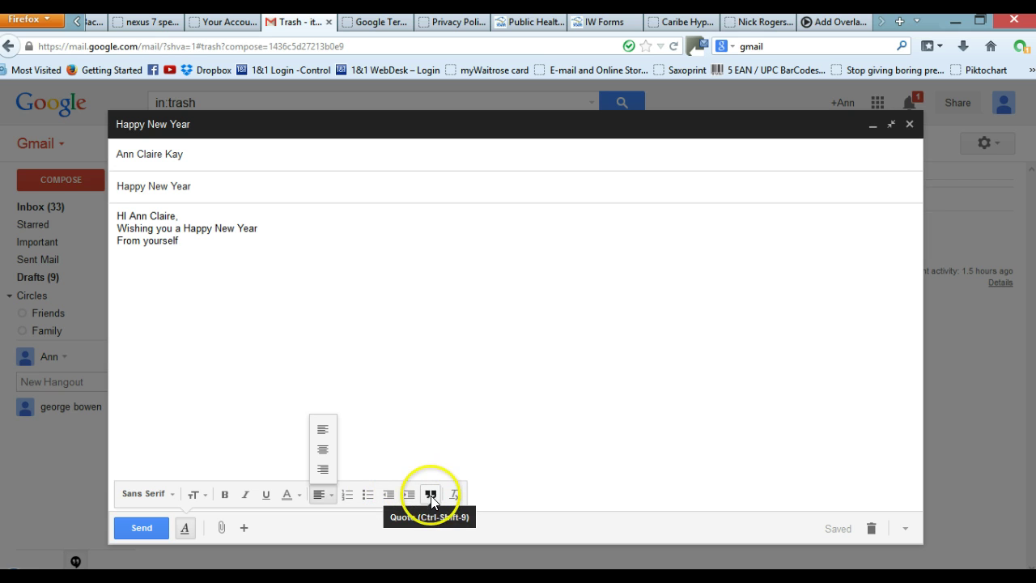
left_click(475, 458)
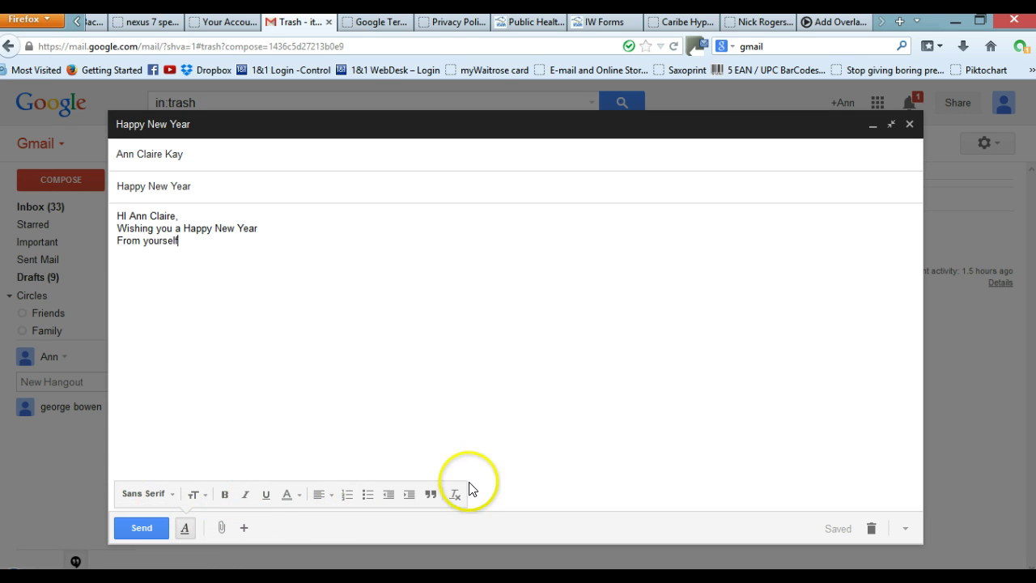
- Insert a yellow smiley emoji at the end of the message, directly after "From yourself"
mouse_move(275, 528)
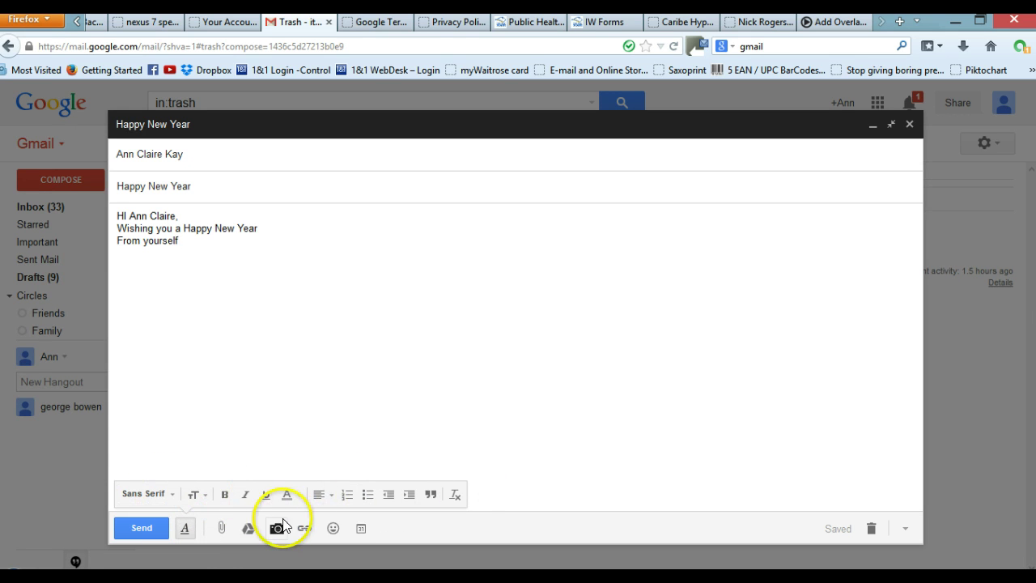
left_click(220, 532)
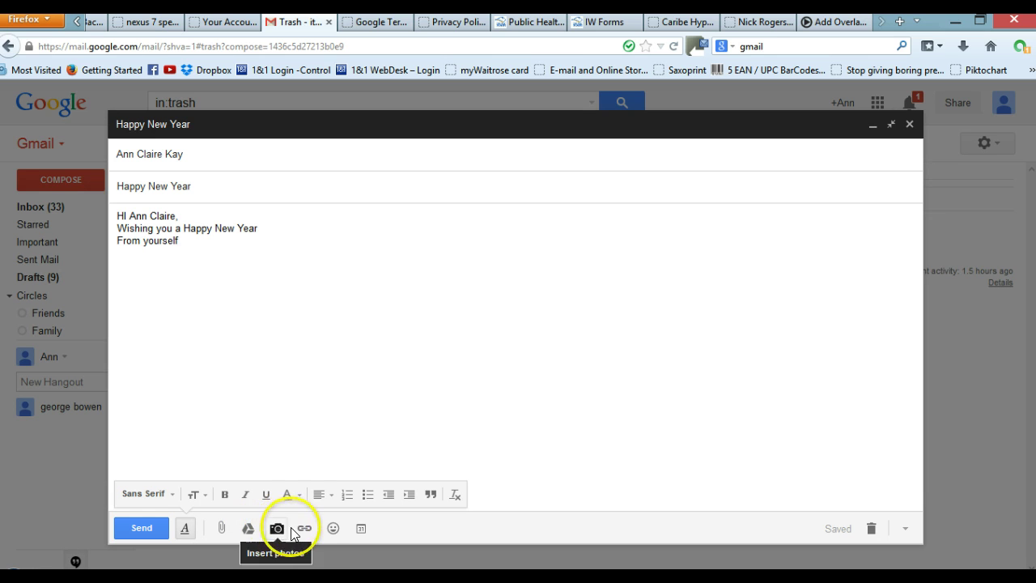
left_click(334, 529)
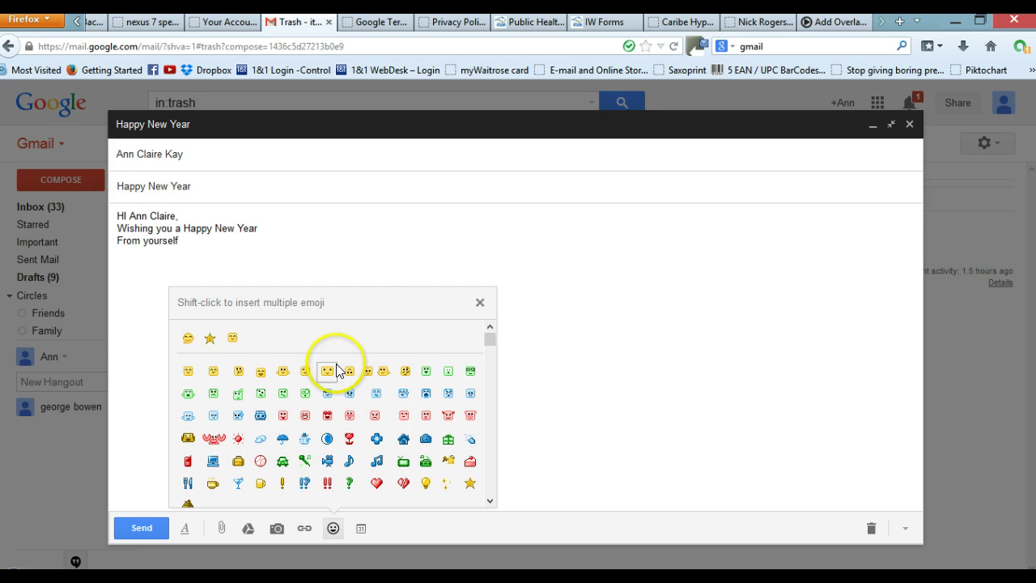
left_click(260, 371)
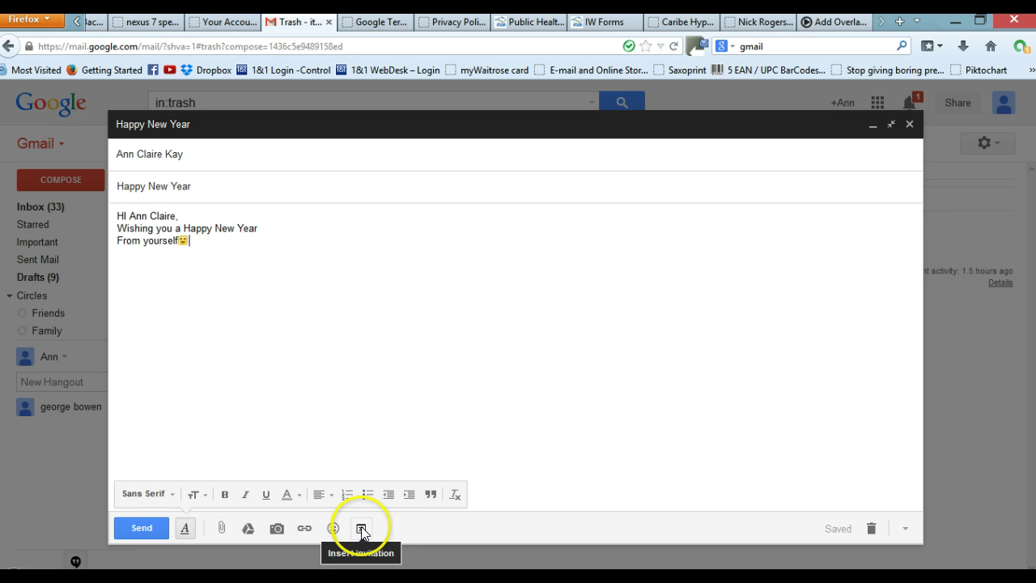
- Start attaching a file and browse to the "Photos to 14-8-13" folder on the DRIVERS (D:) drive
left_click(221, 532)
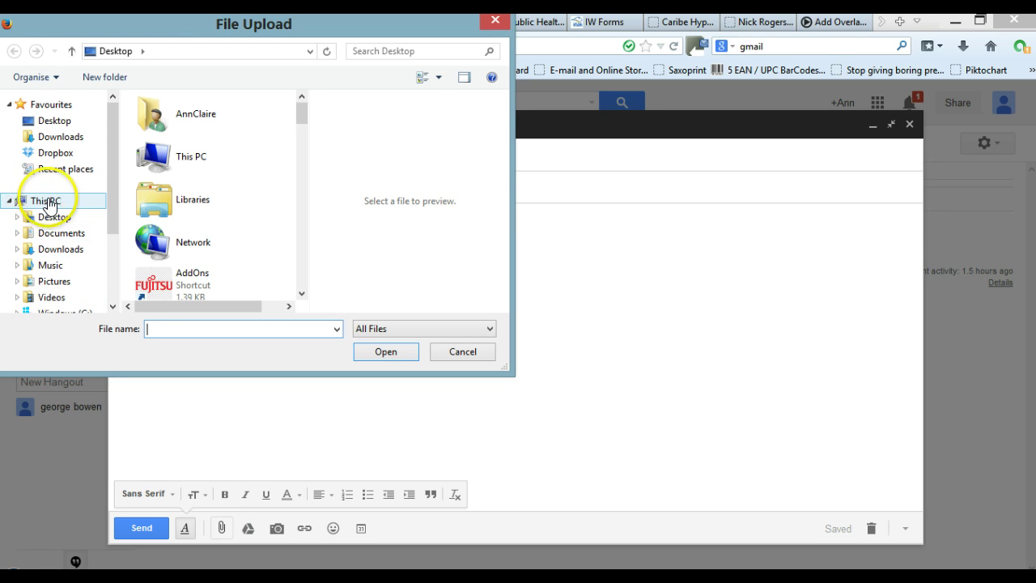
left_click(57, 285)
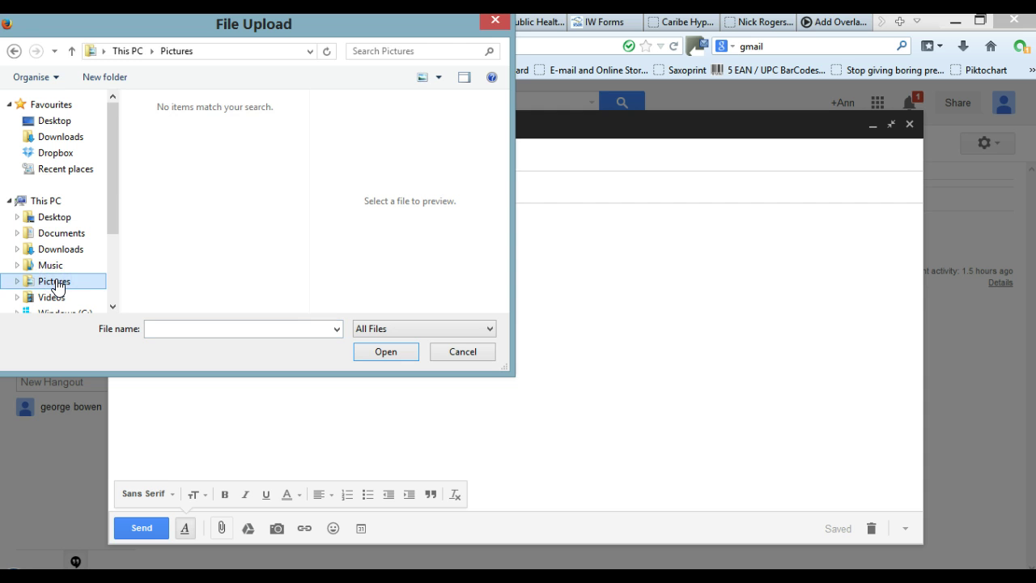
left_click(108, 225)
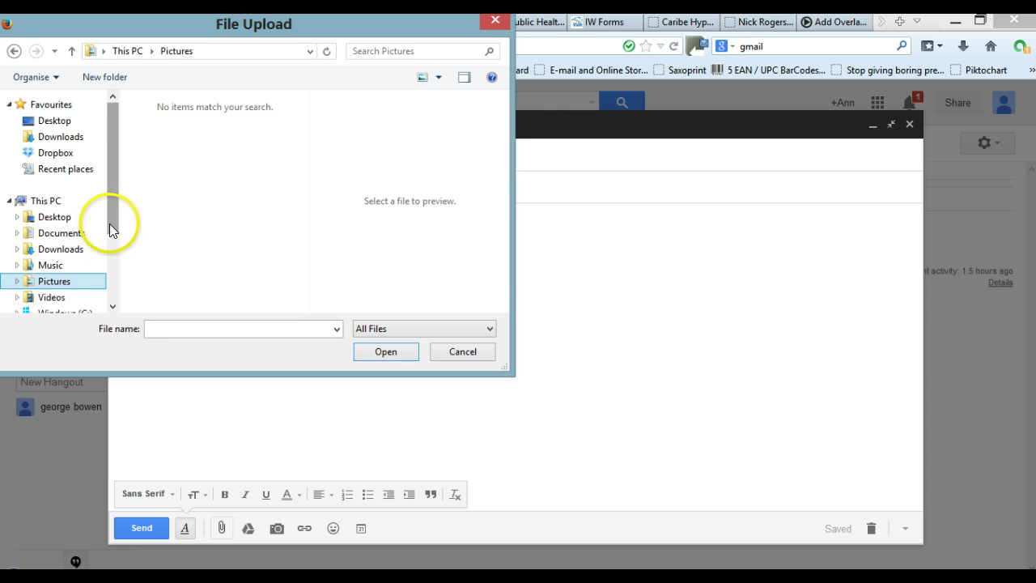
left_click_drag(110, 227, 114, 268)
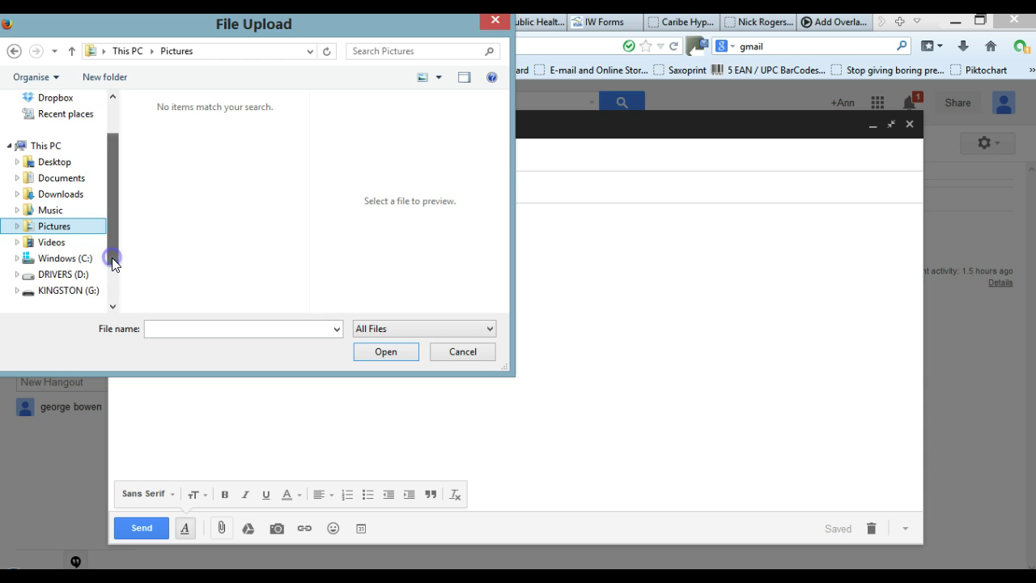
left_click(61, 279)
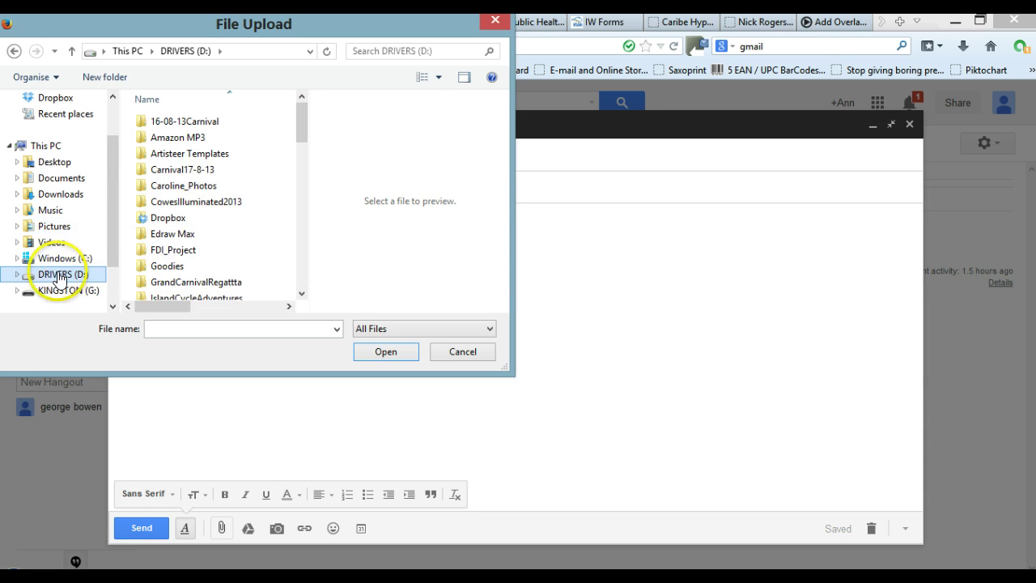
left_click_drag(306, 127, 306, 172)
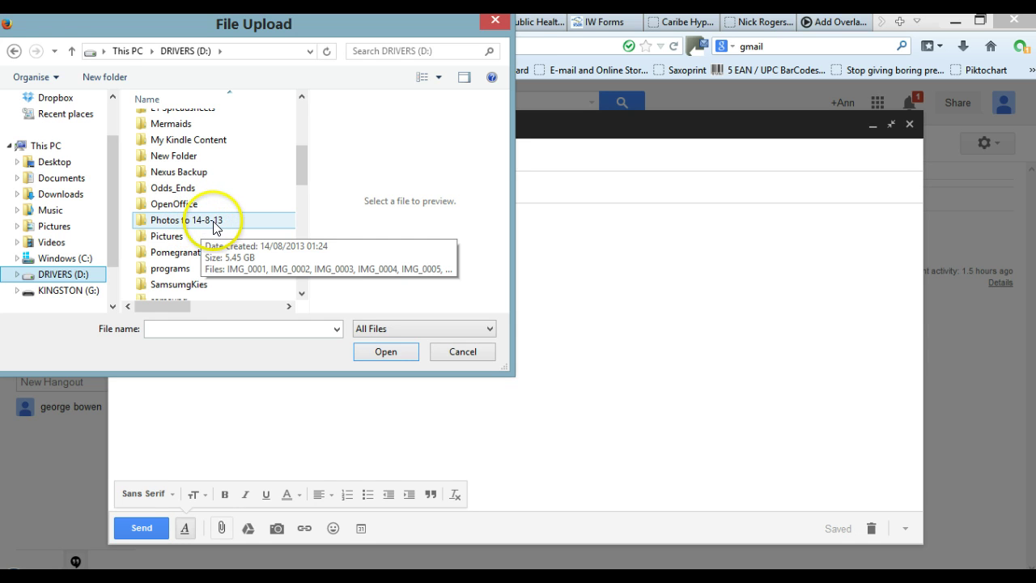
left_click(216, 229)
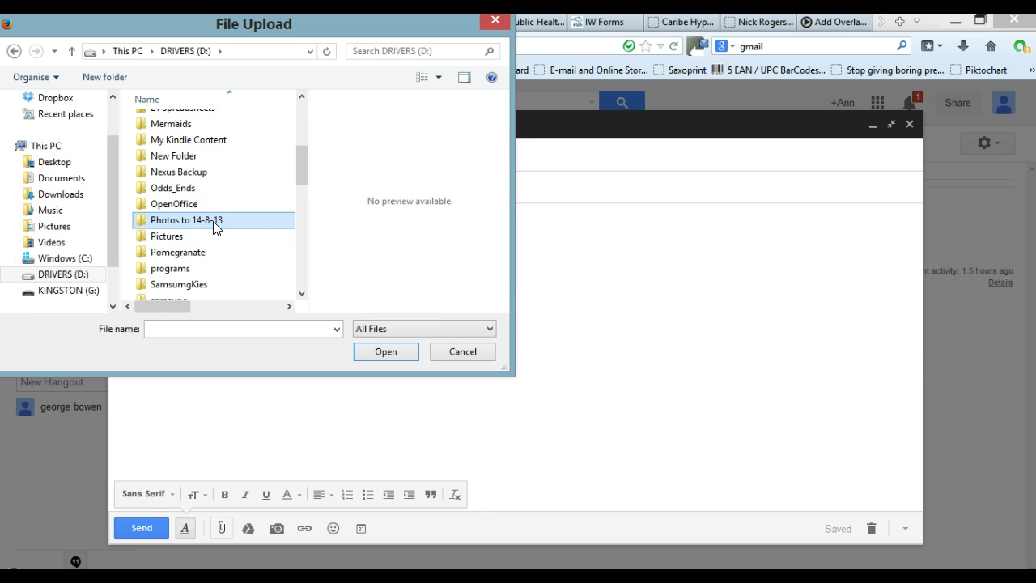
double_click(202, 222)
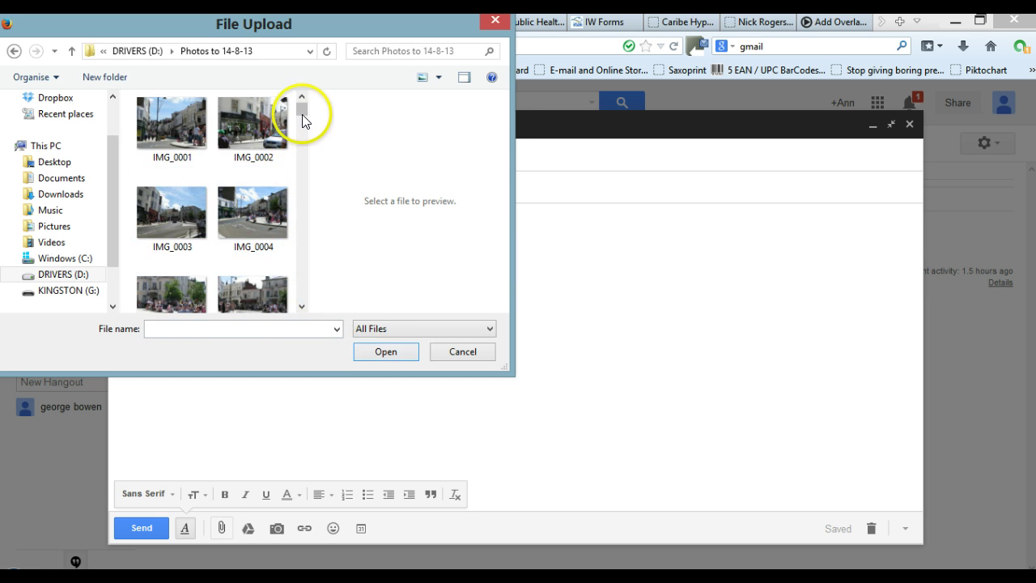
- Attach the photo IMG_0026 of the decorated bull figure to the message
left_click_drag(301, 111, 301, 113)
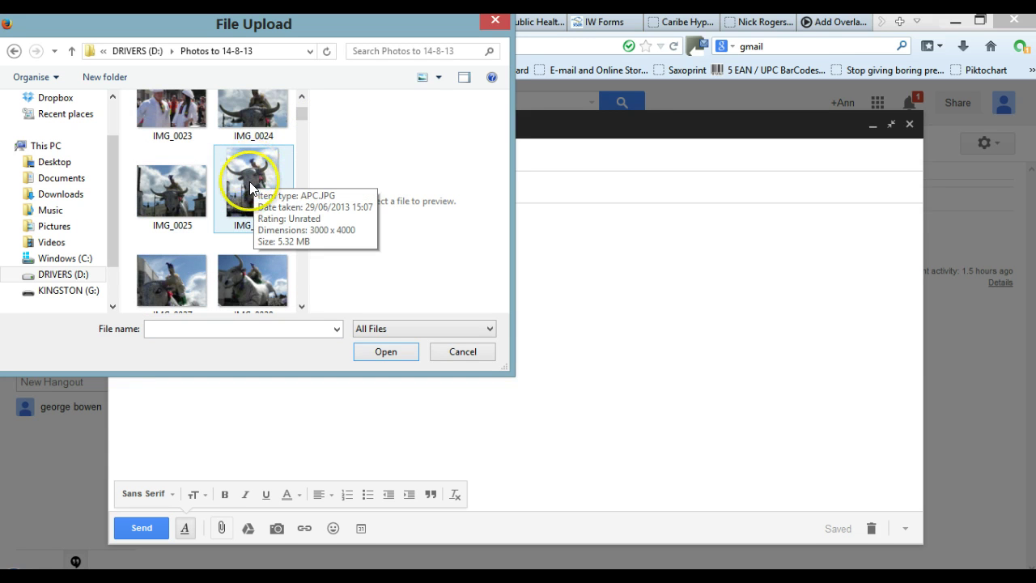
left_click(250, 187)
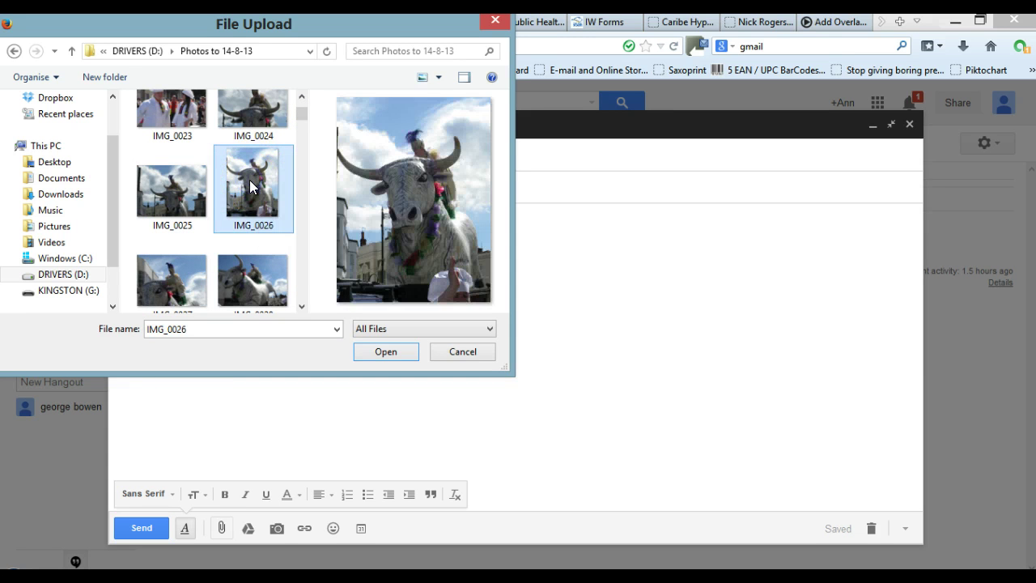
left_click(410, 176)
left_click(390, 350)
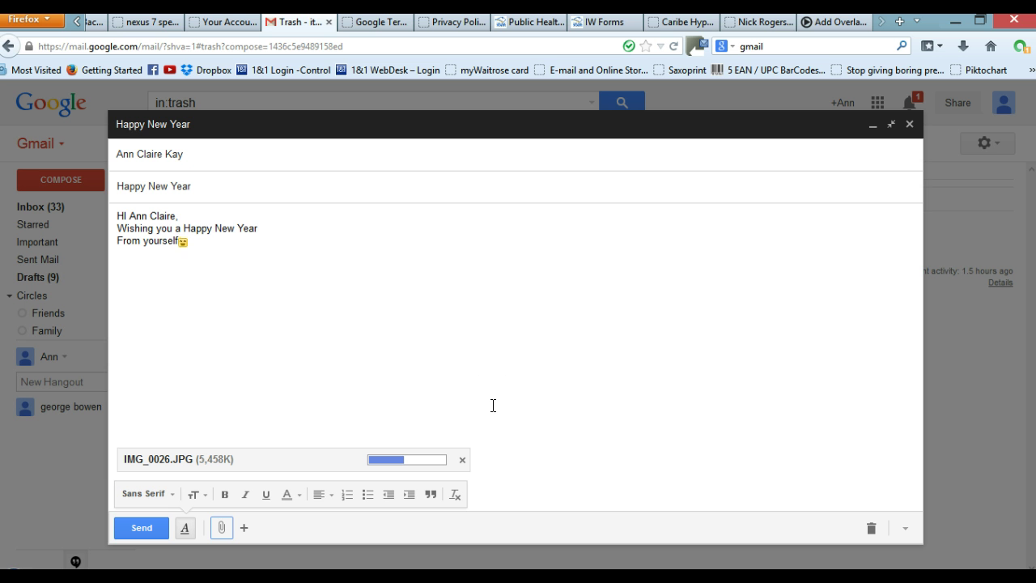
- Attach the song "01 - 5th Avenue" from the Music folder, under Amazon MP3, Elton John, 5th Avenue, as a second file
mouse_move(243, 528)
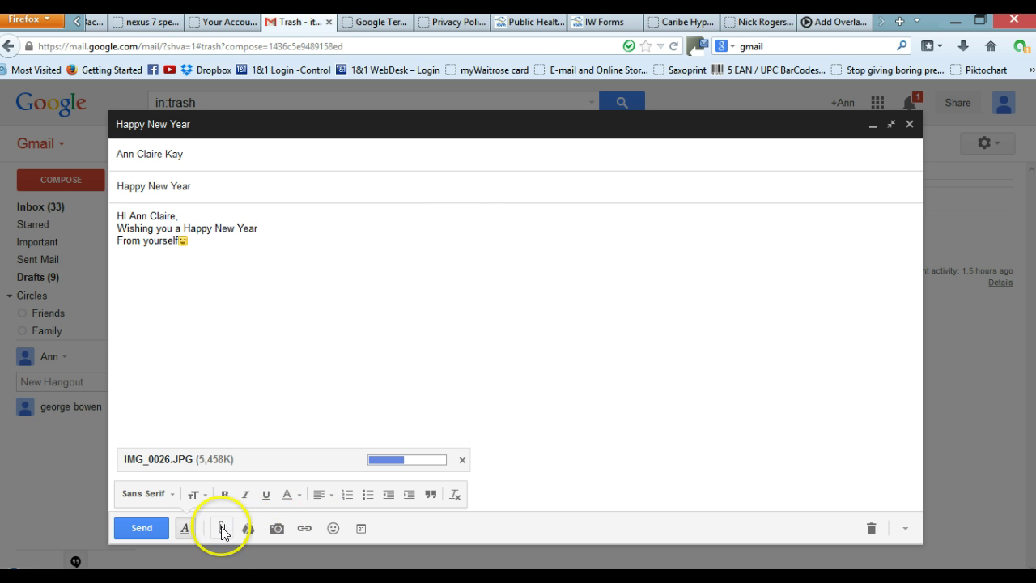
left_click(222, 531)
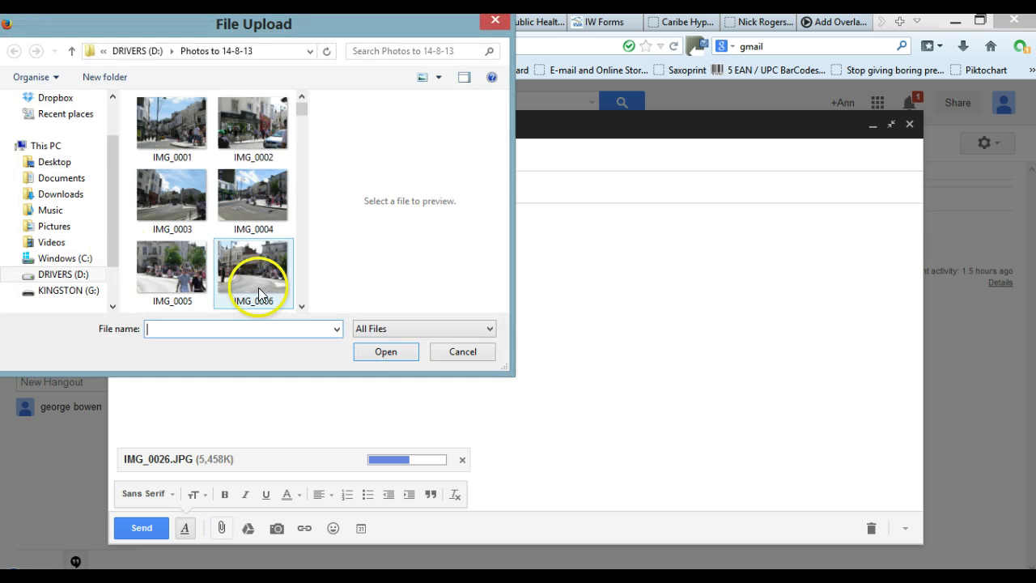
left_click(50, 212)
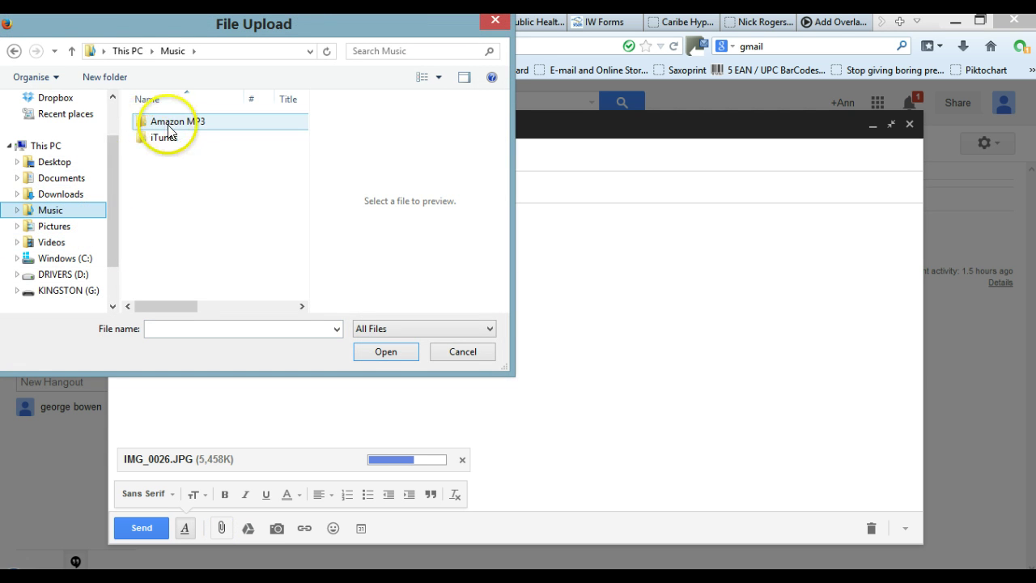
left_click(164, 126)
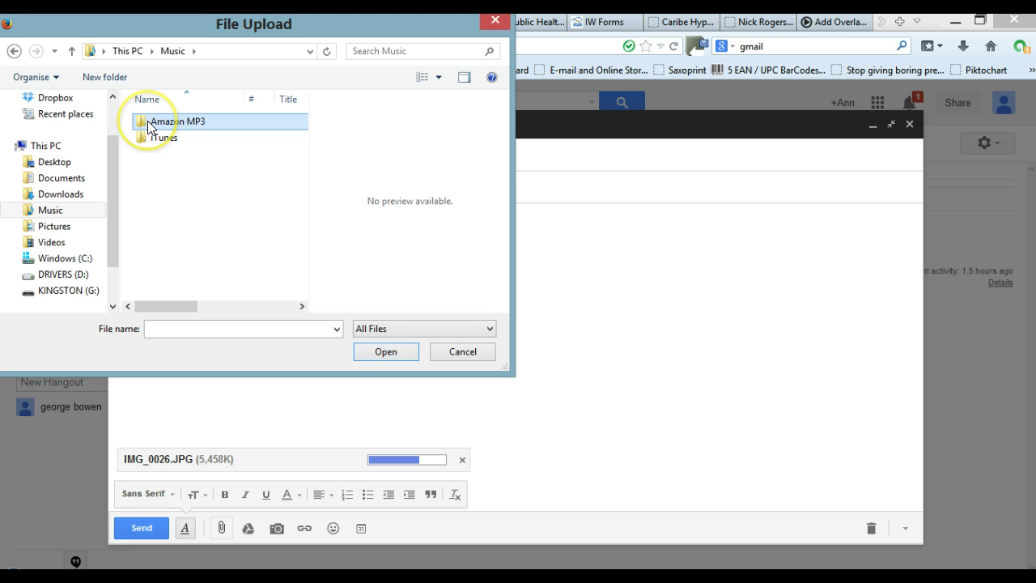
left_click(369, 350)
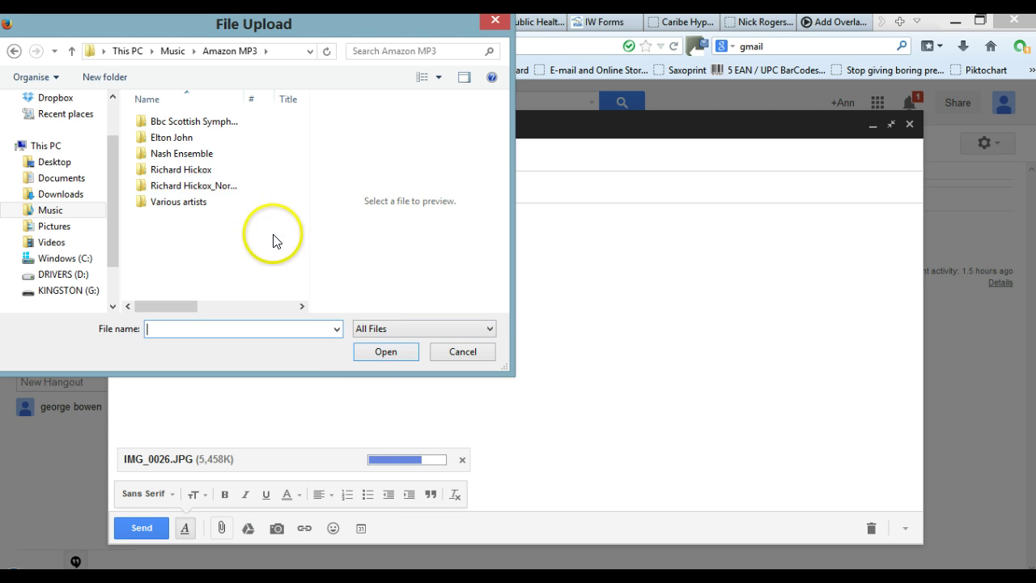
left_click(180, 137)
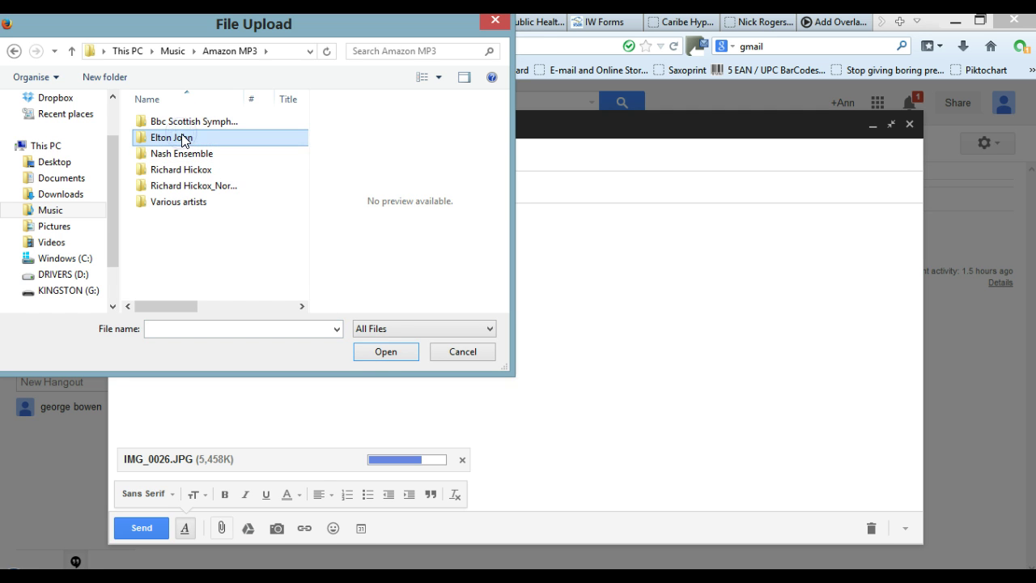
left_click(369, 350)
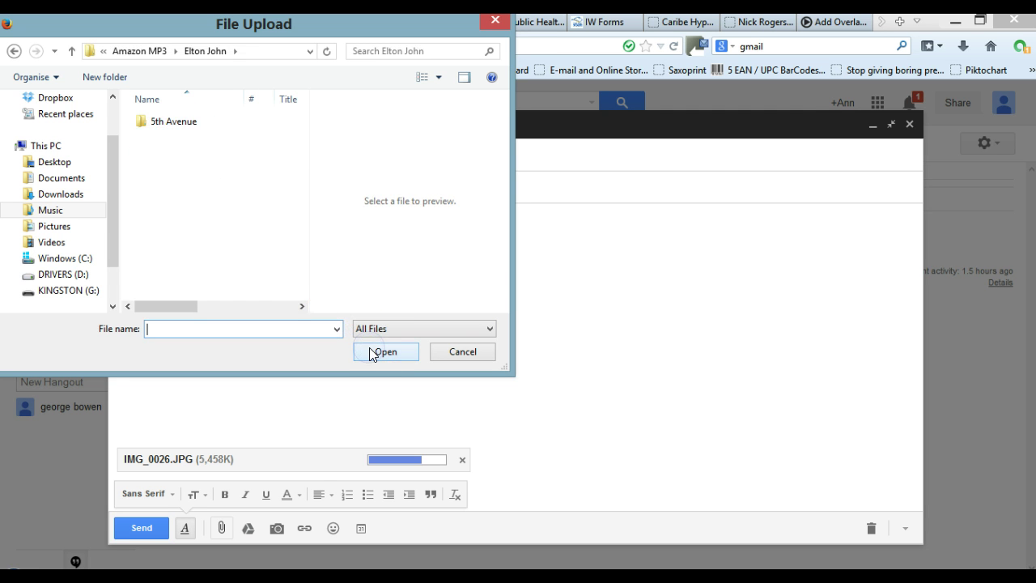
left_click(185, 123)
left_click(385, 355)
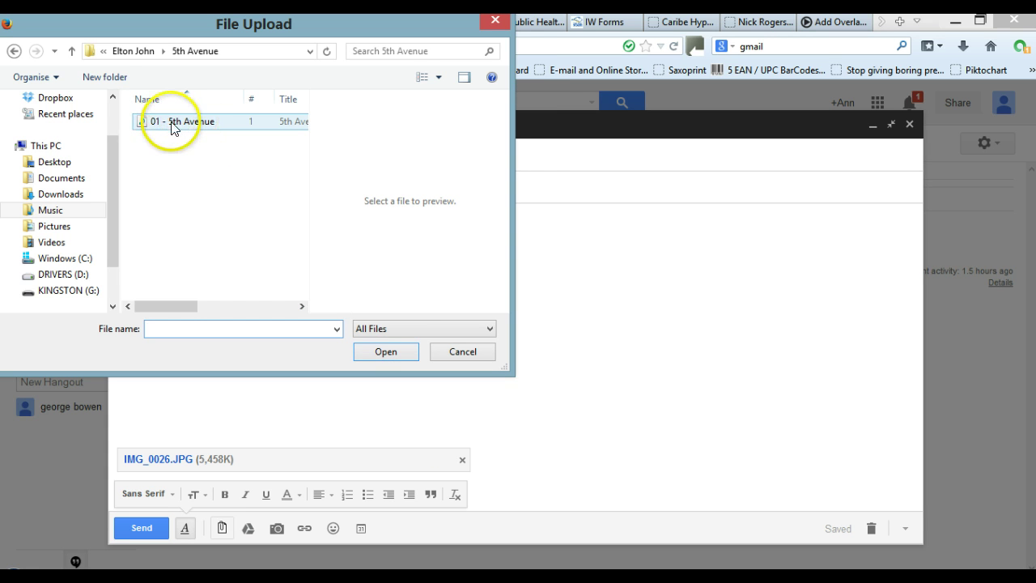
left_click(179, 128)
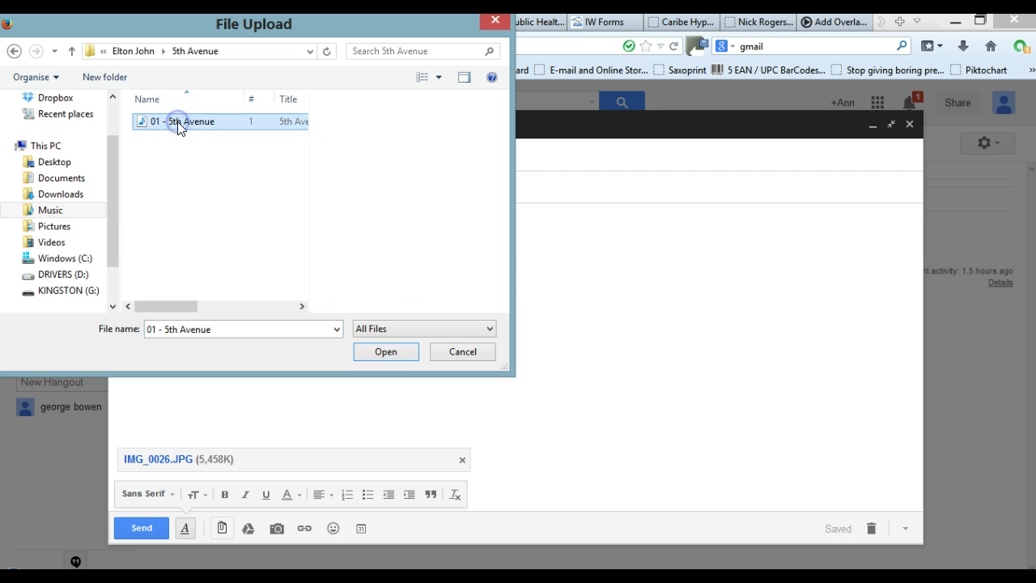
left_click(386, 353)
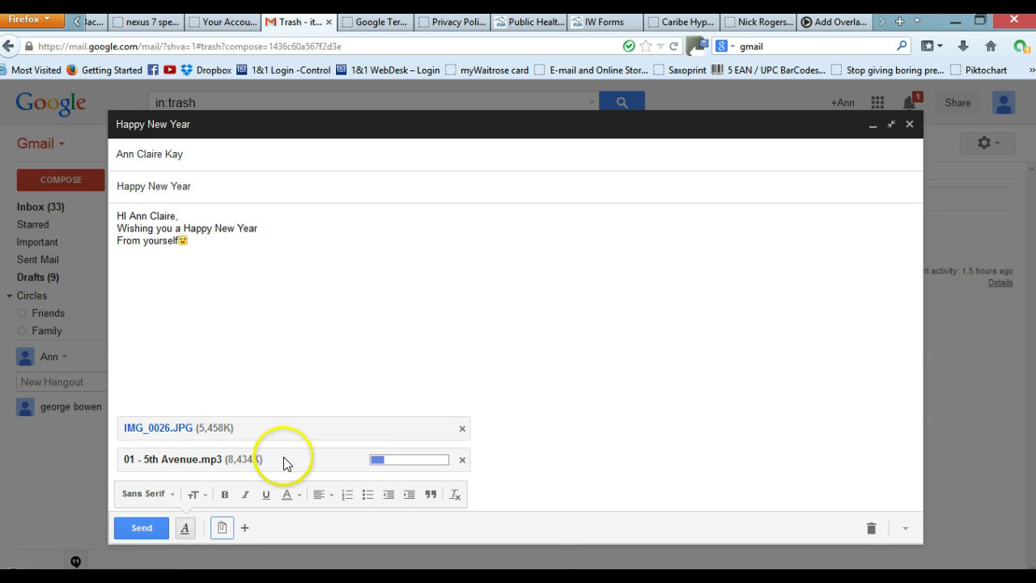
- Attach the document "A Brief Guide to Picasa" from the Picasa folder on the KINGSTON (G:) drive as a third file
left_click(224, 530)
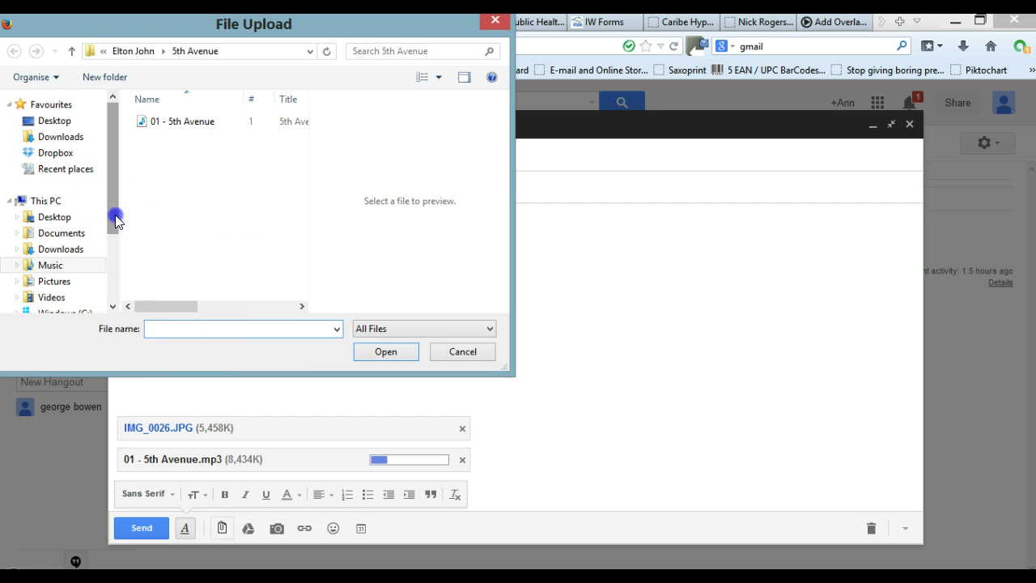
left_click_drag(116, 219, 115, 273)
left_click(69, 259)
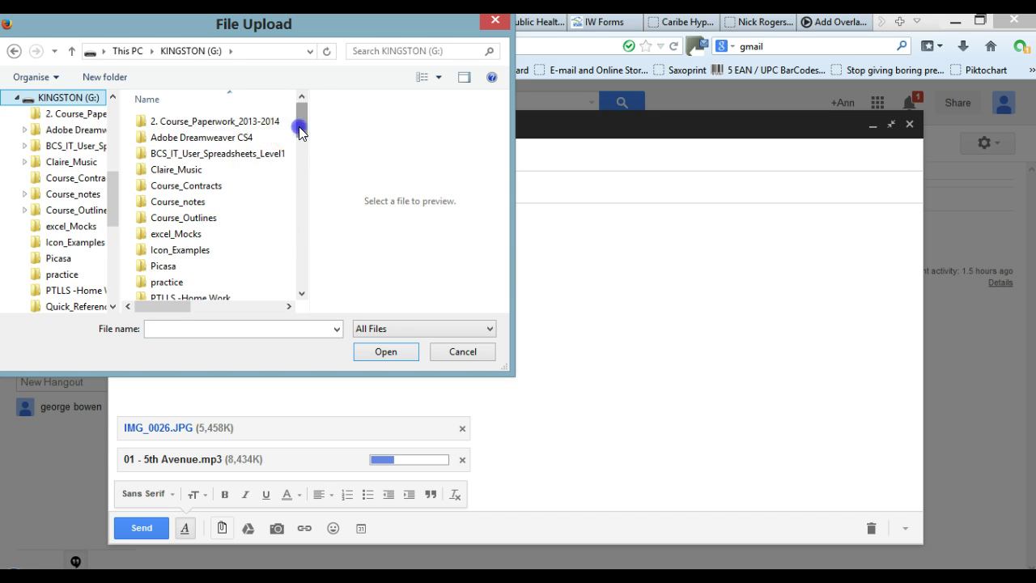
left_click_drag(298, 127, 299, 134)
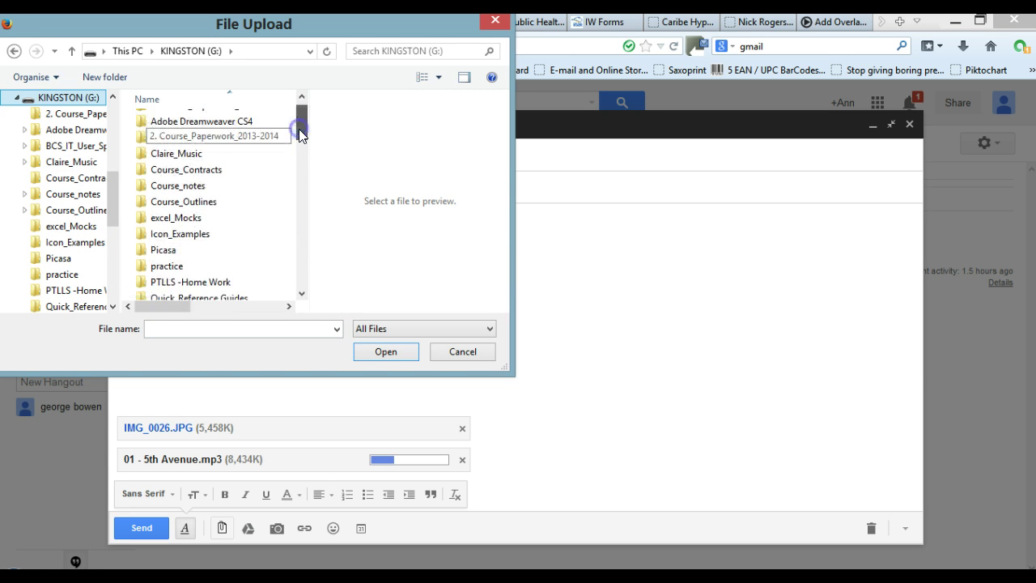
left_click(161, 251)
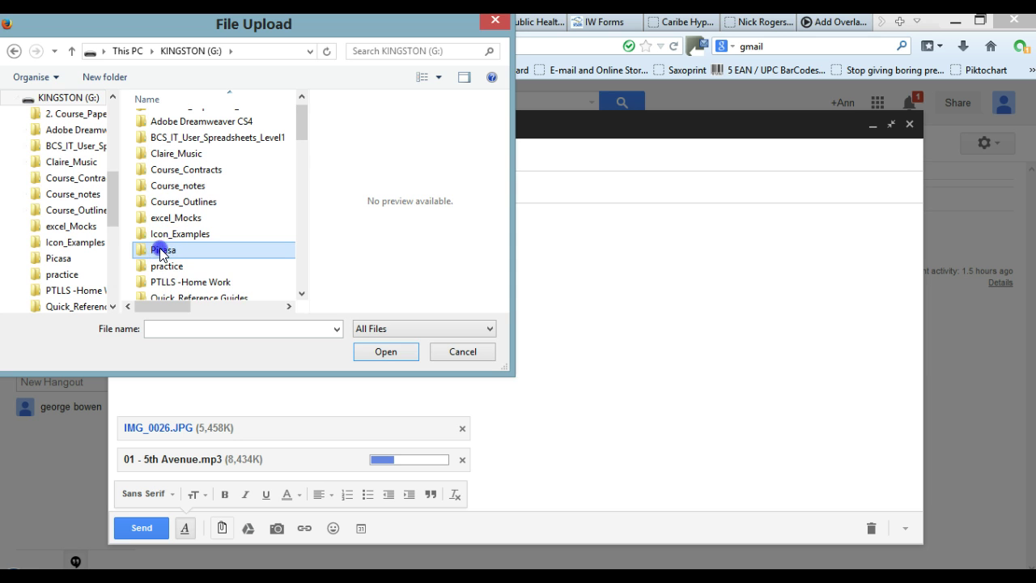
double_click(160, 253)
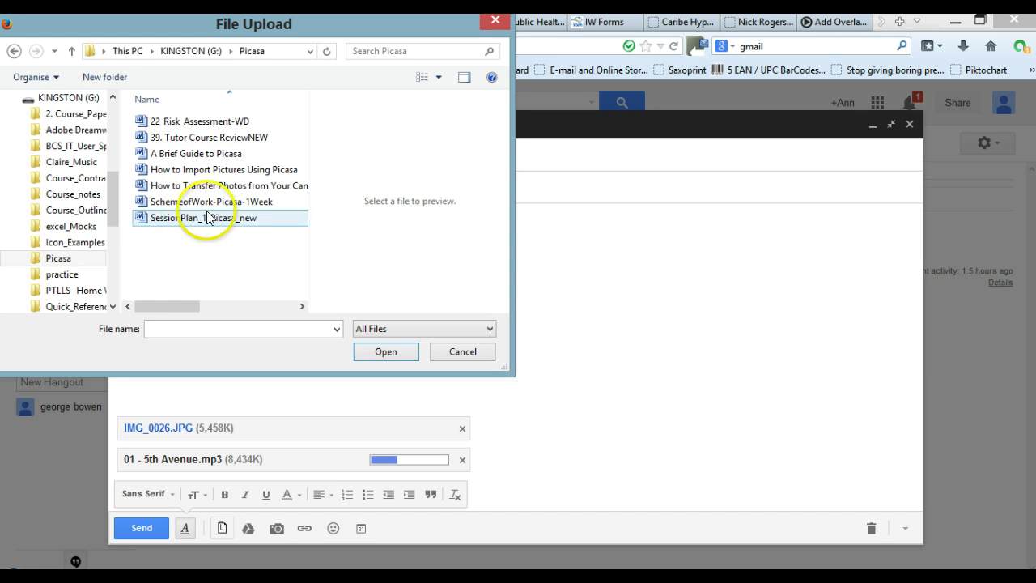
left_click(194, 154)
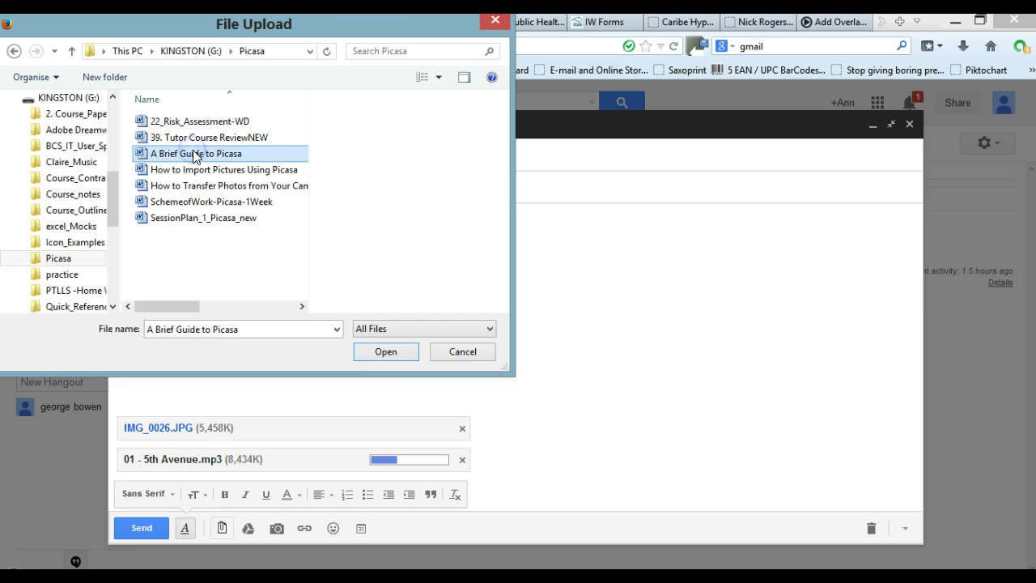
left_click(387, 353)
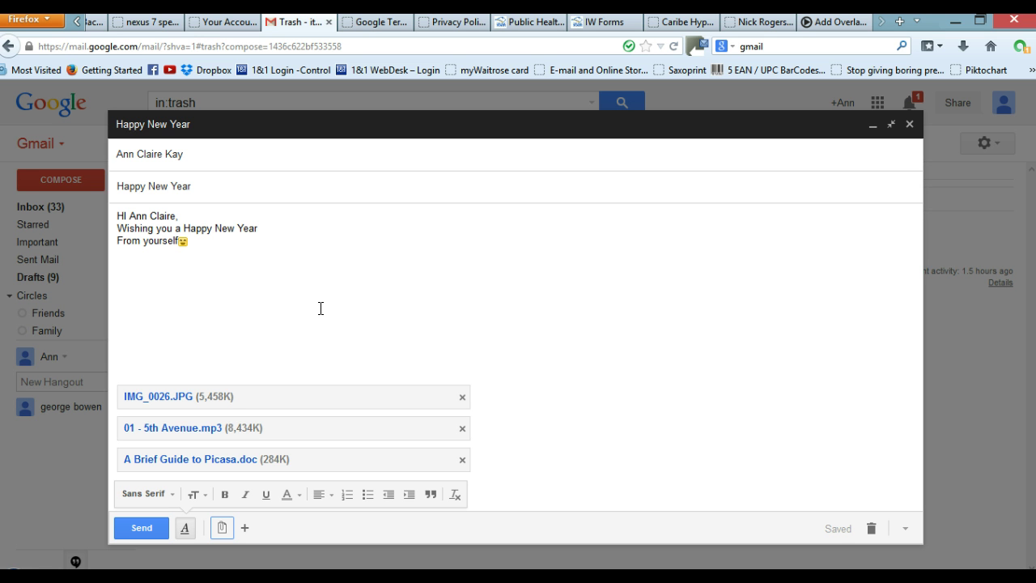
- Start attaching another file and look through the Documents, Music and Pictures folders of This PC
mouse_move(245, 528)
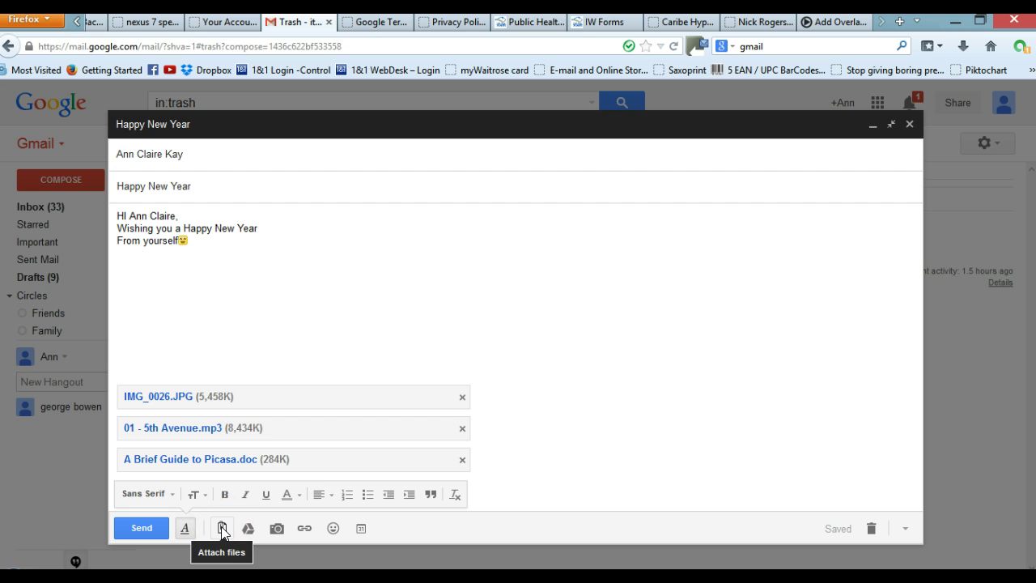
left_click(223, 530)
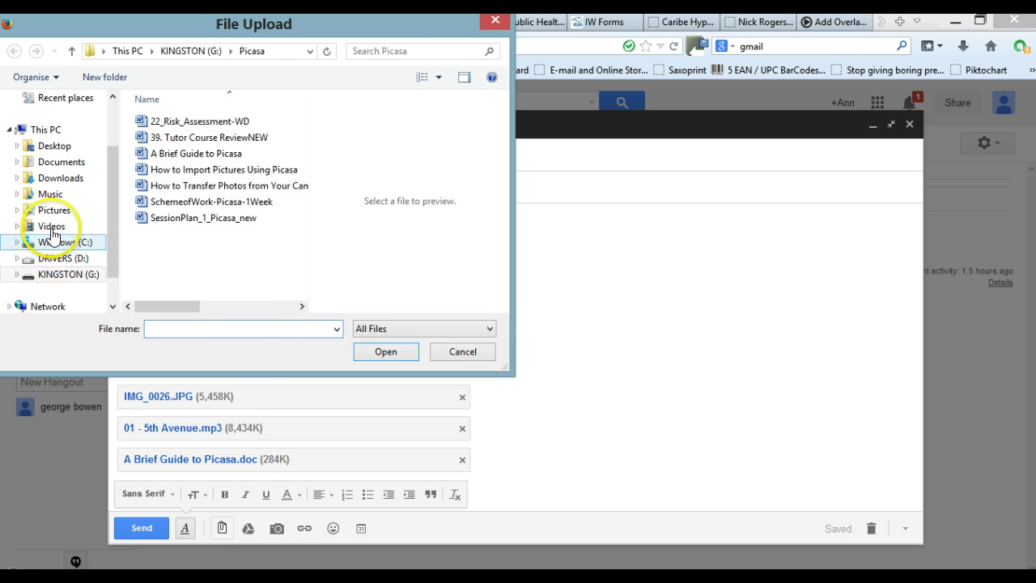
left_click_drag(112, 216, 117, 142)
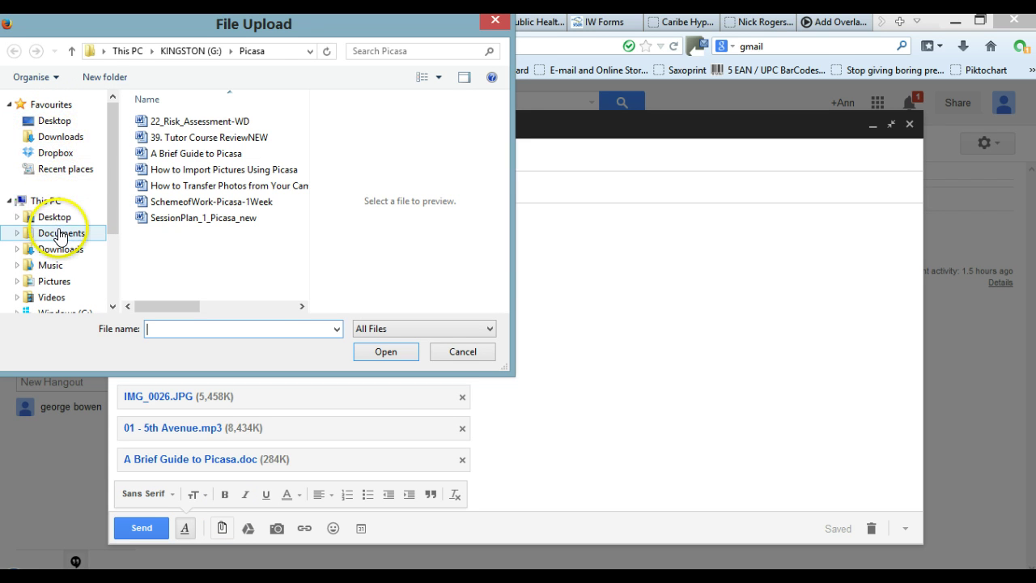
left_click(31, 234)
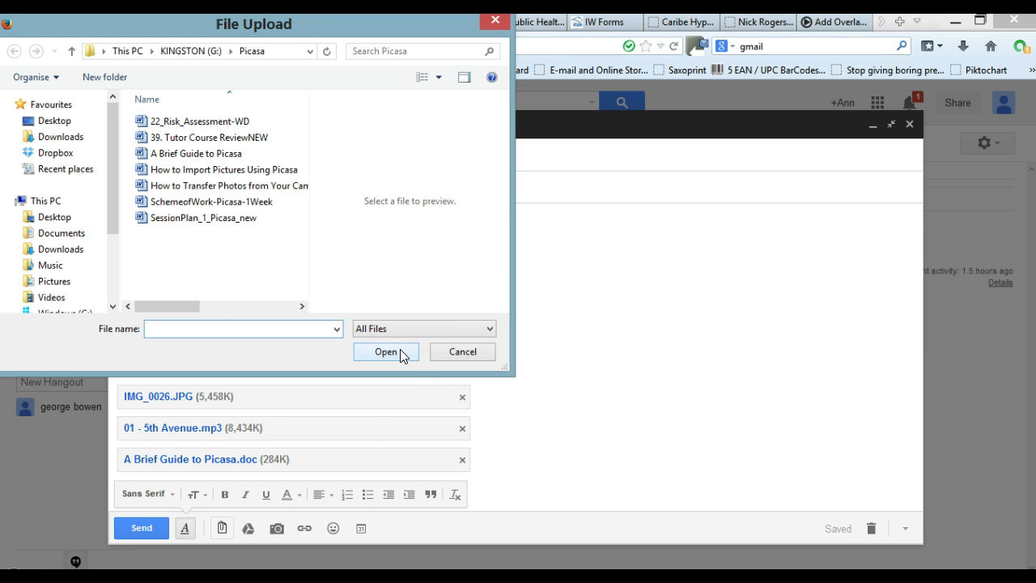
left_click(40, 235)
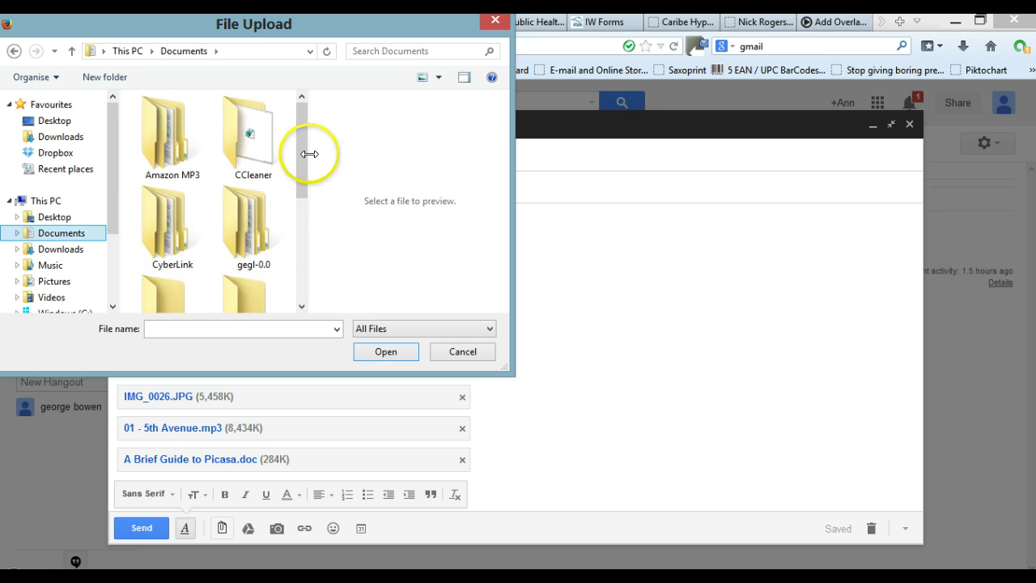
left_click_drag(300, 170, 301, 115)
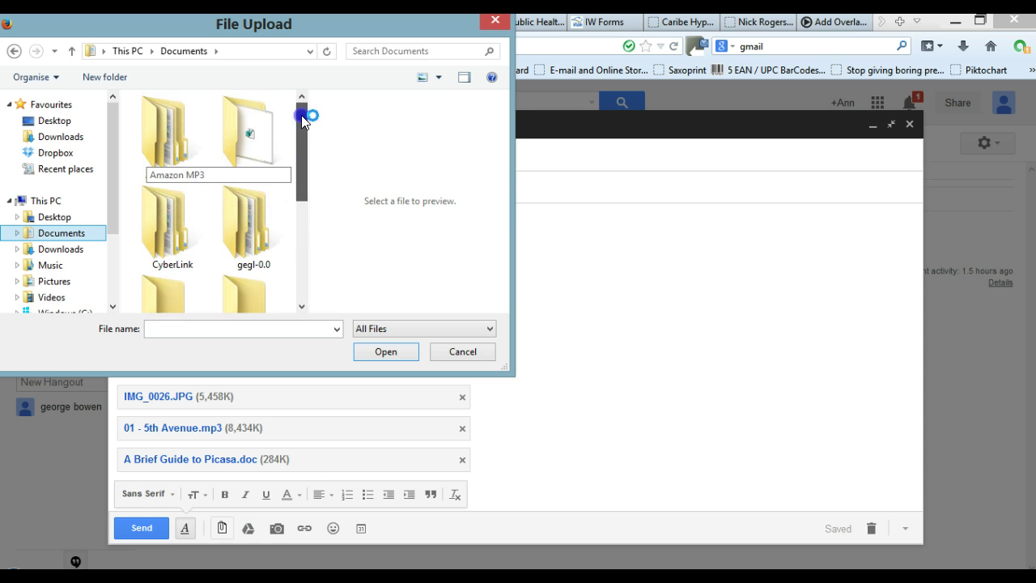
left_click(46, 270)
left_click(49, 283)
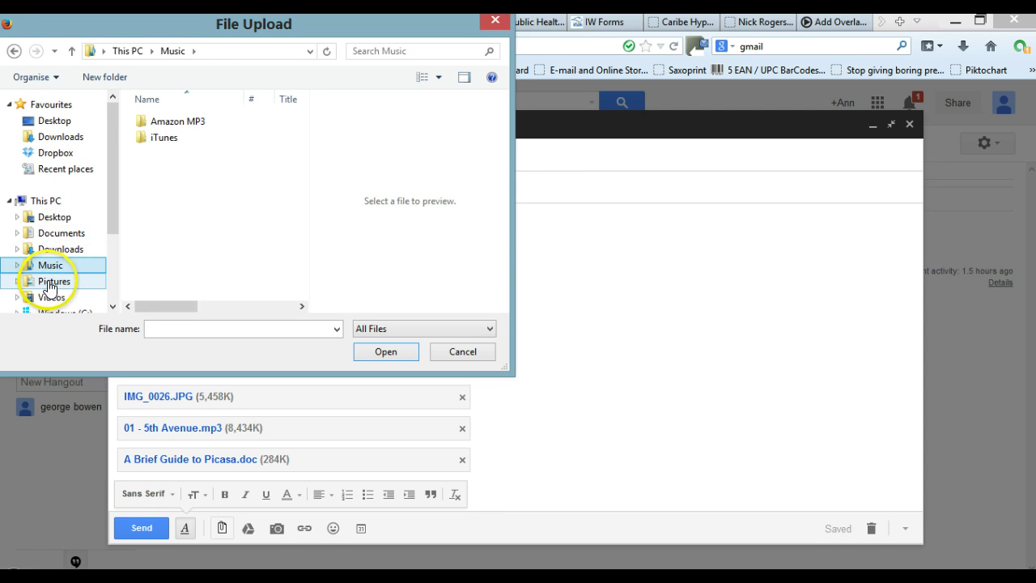
left_click(47, 298)
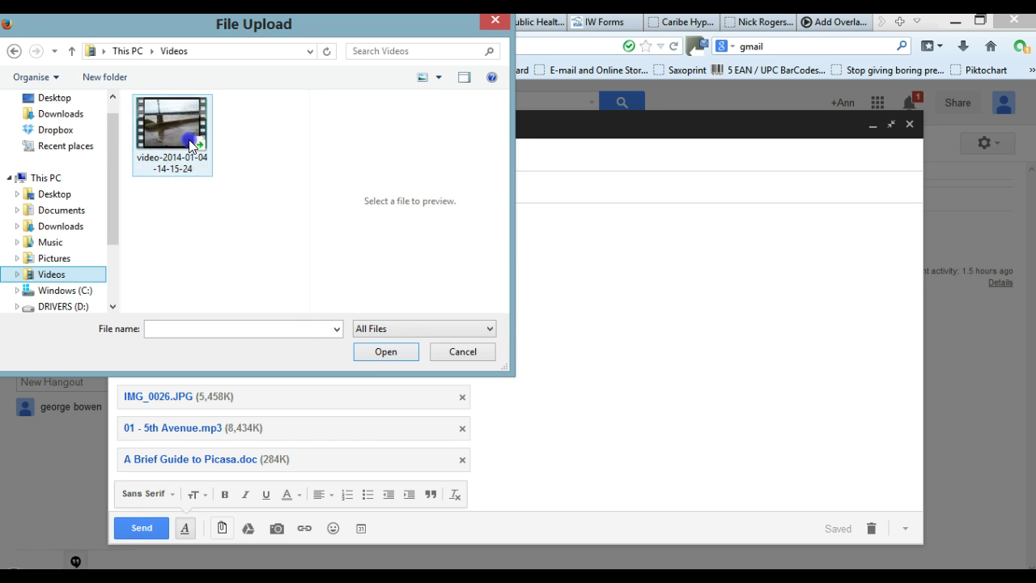
left_click(172, 126)
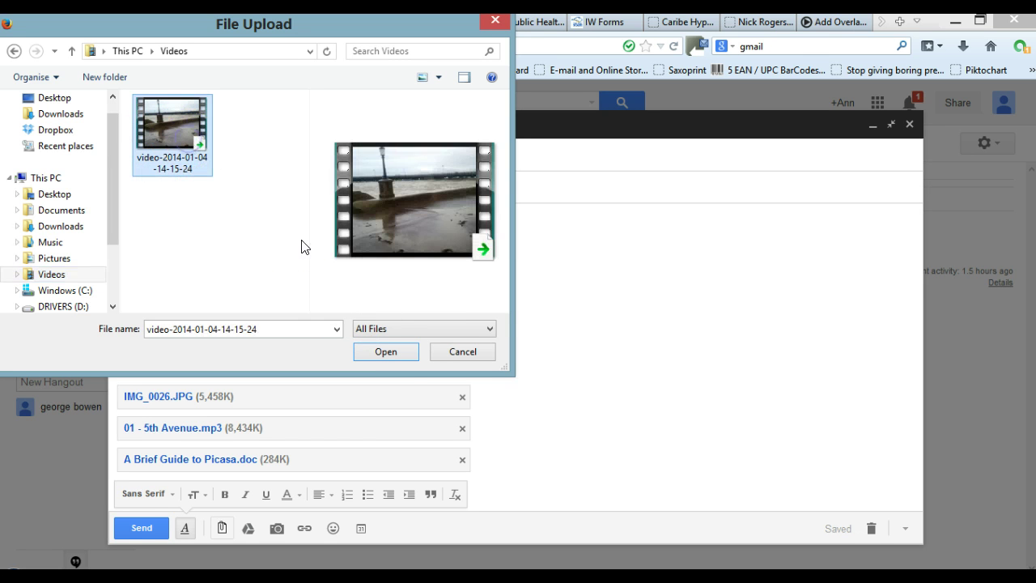
left_click(385, 352)
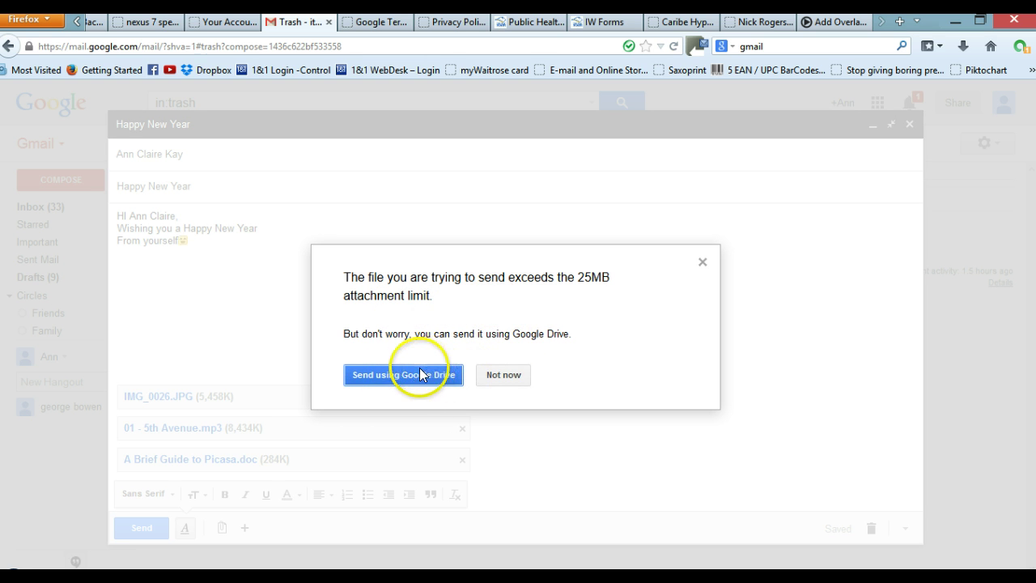
left_click(503, 374)
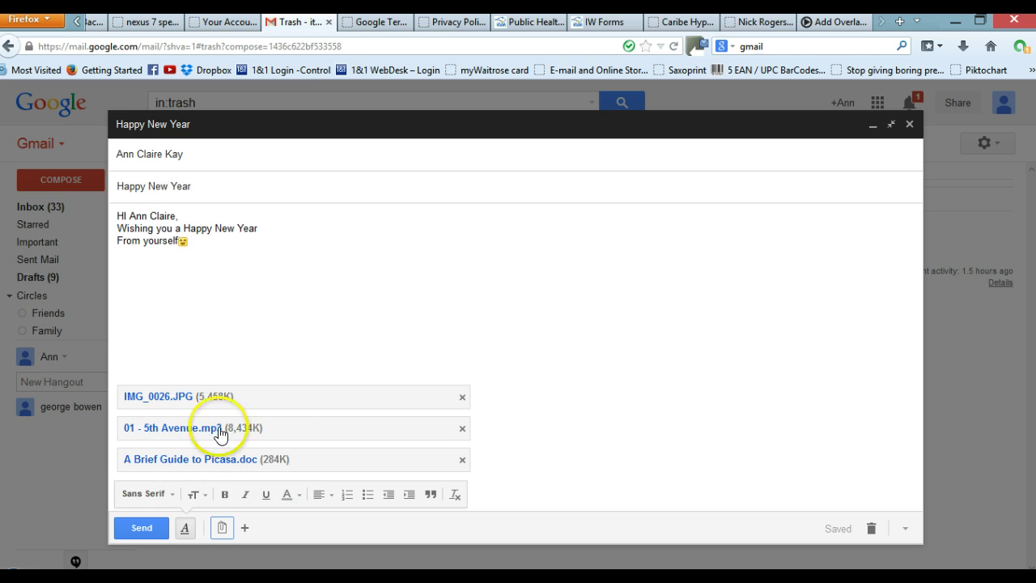
- Remove the attachment "A Brief Guide to Picasa.doc" from the Happy New Year message and send the message
left_click_drag(319, 392, 459, 463)
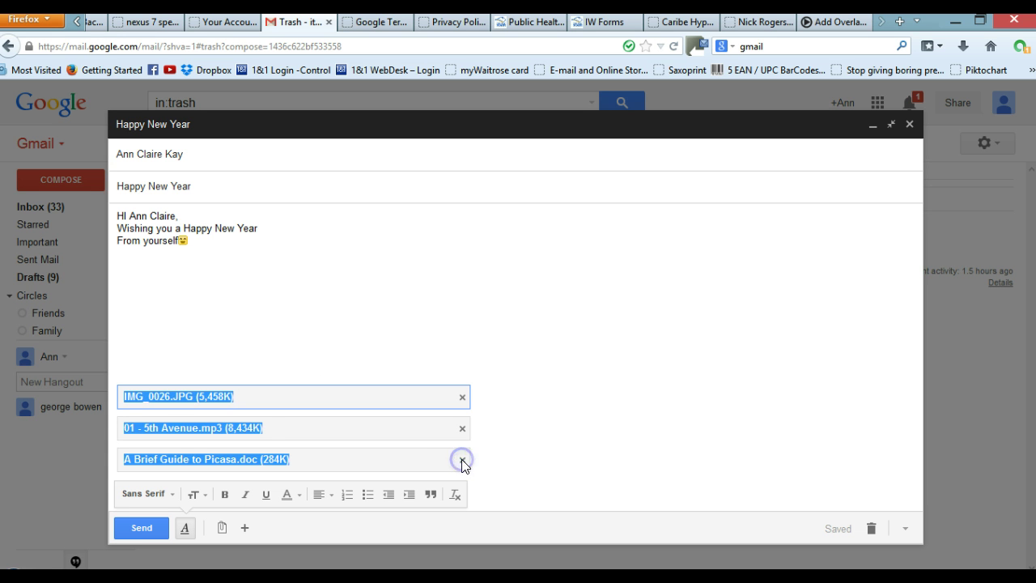
left_click(462, 462)
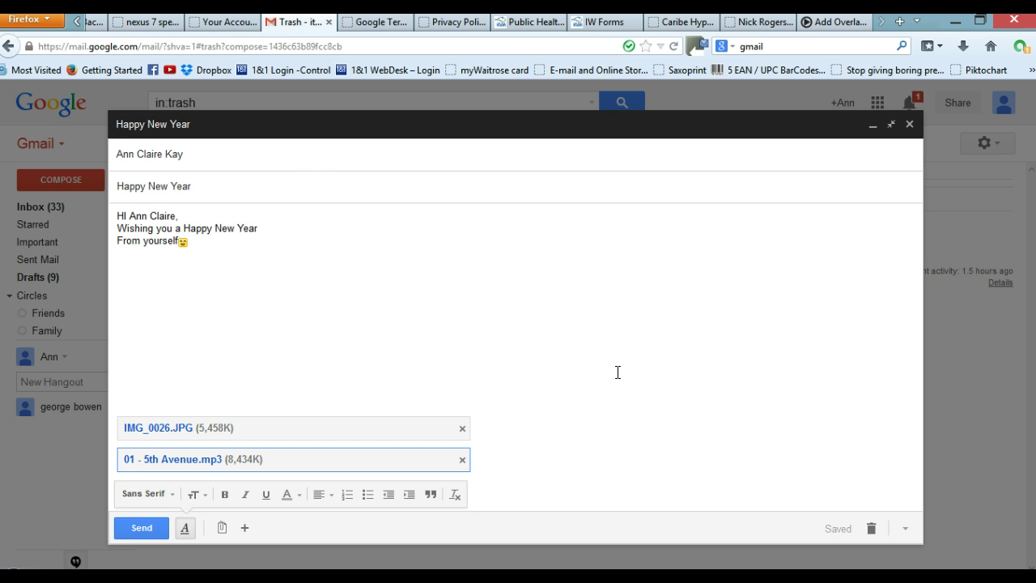
left_click(135, 528)
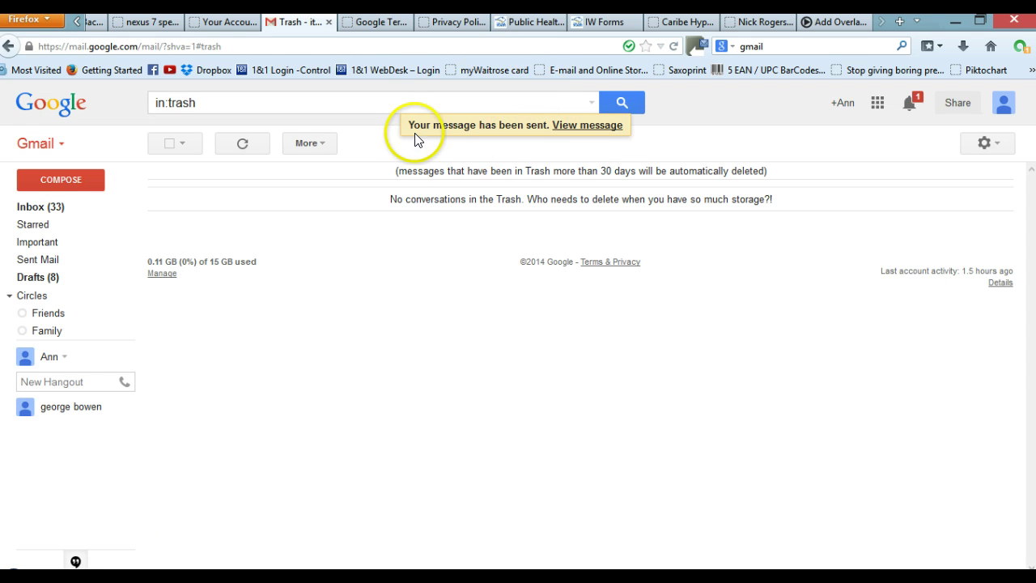
- View the sent Happy New Year message with its attachments, and list the messages in the Sent Mail folder
left_click(571, 130)
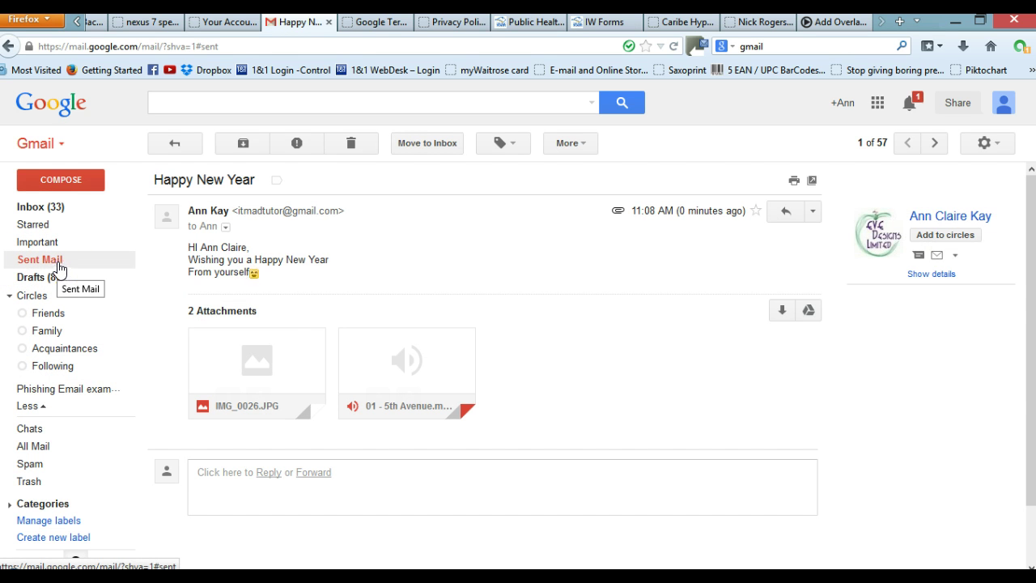
left_click(59, 266)
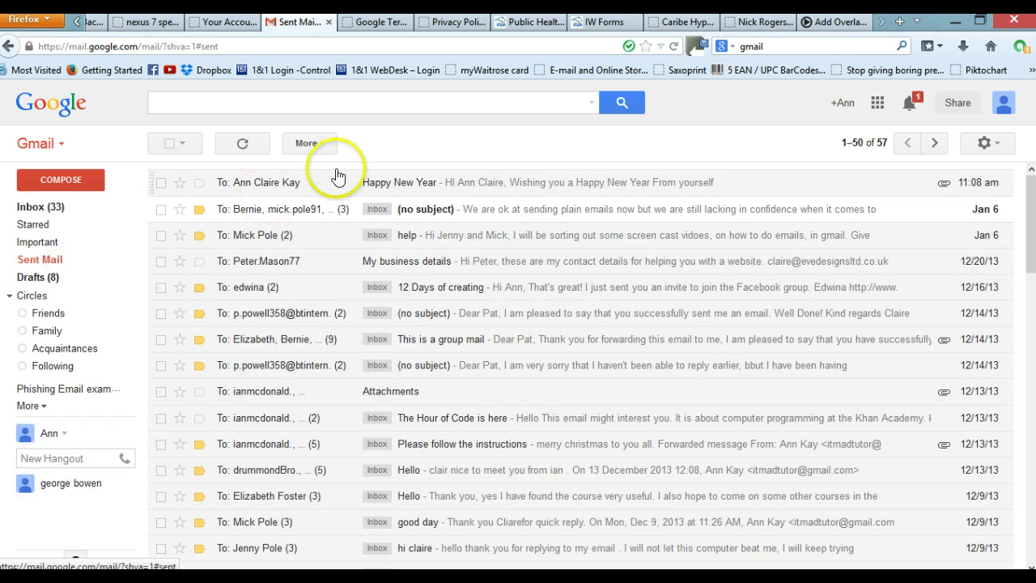